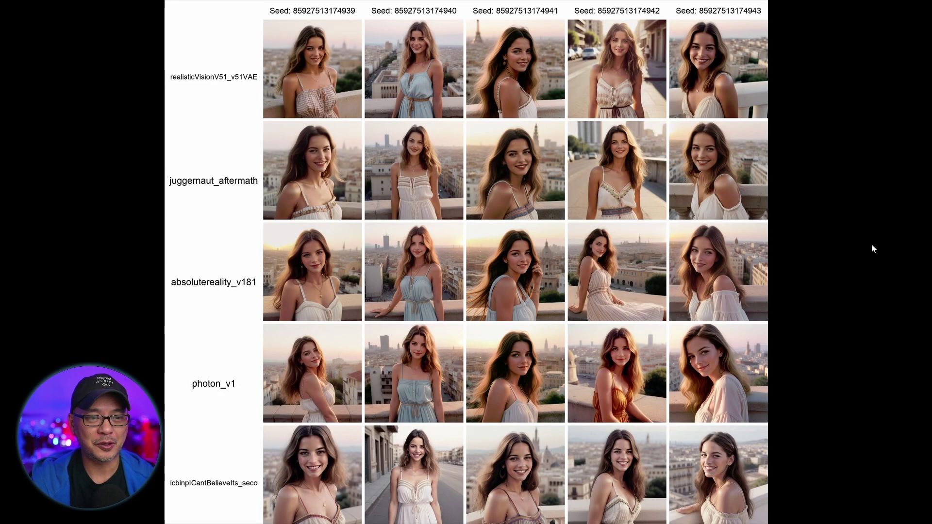
- Flip through the example comparison grids, past the sports car grid
key("Right")
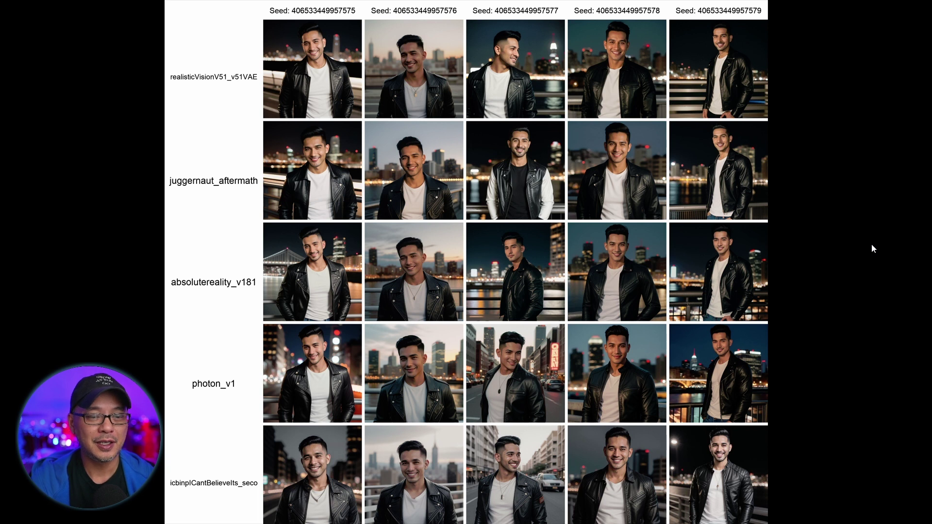
key("Right")
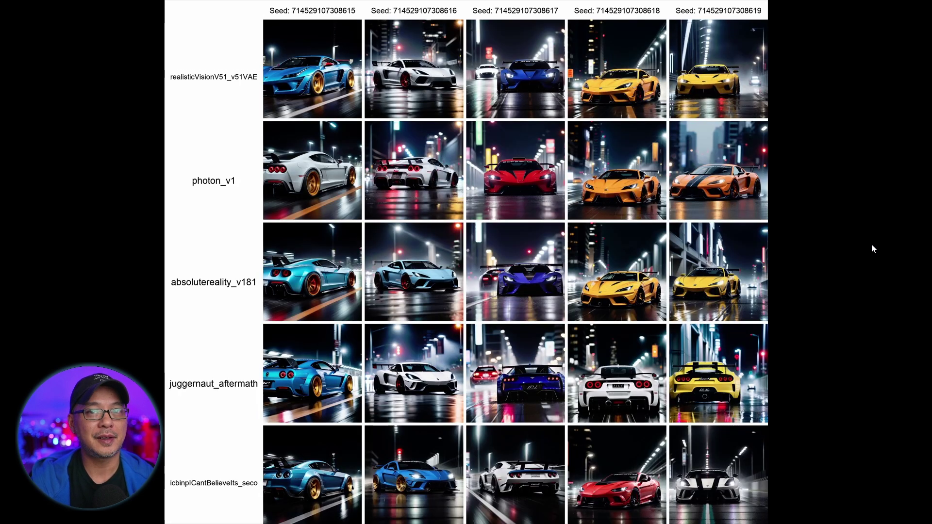
key("Right")
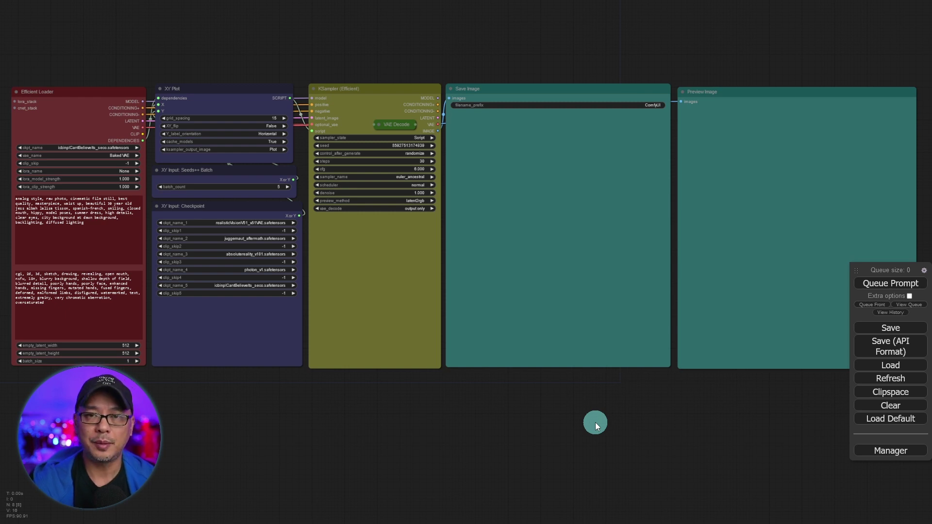
- Zoom in to inspect the Efficient Loader, VAE Decode, Save Image and Preview Image nodes
scroll(595, 422, "up", 5)
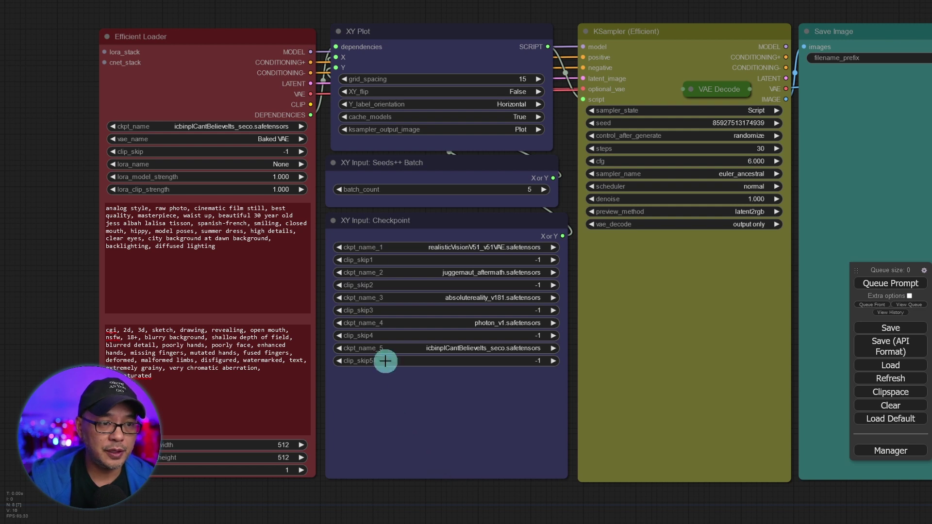
left_click(216, 86)
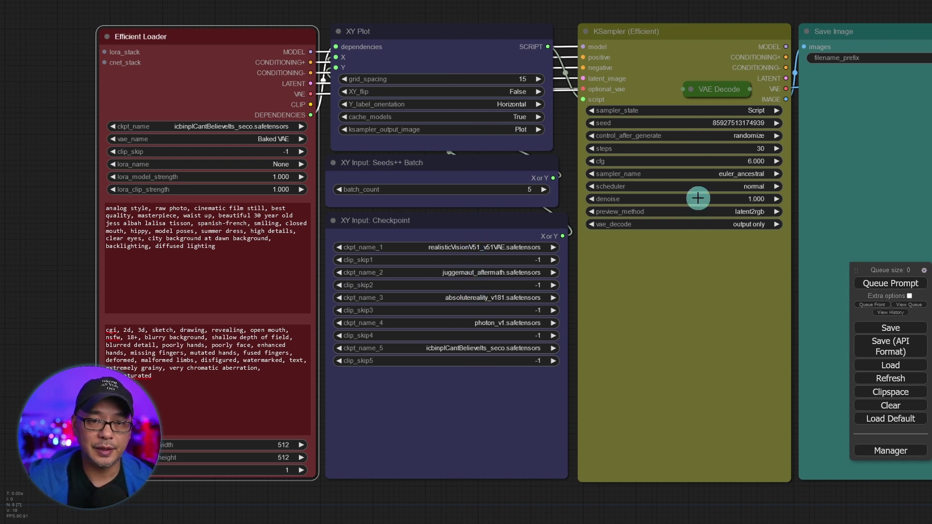
left_click(714, 89)
left_click(854, 143)
left_click_drag(854, 143, 165, 150)
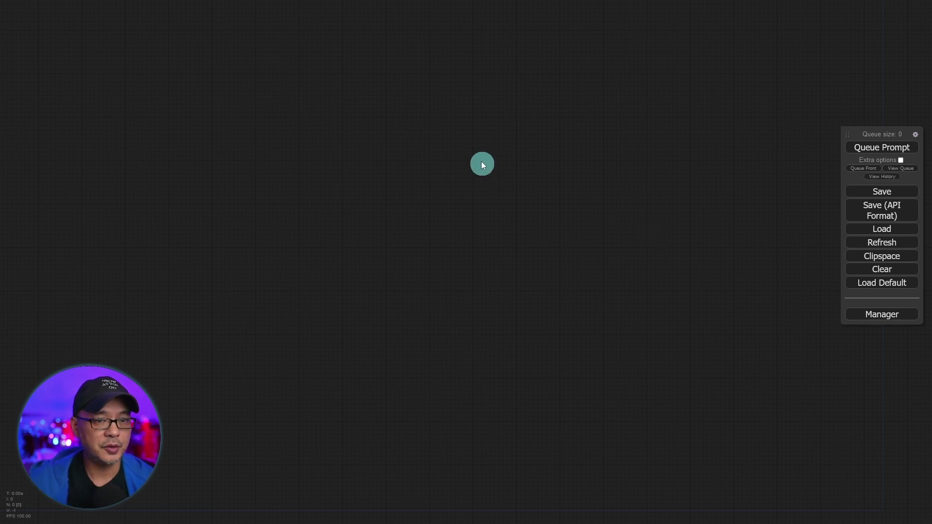
- Add an Efficient Loader from Efficiency Nodes > Loaders and move it to the canvas's left side
right_click(465, 126)
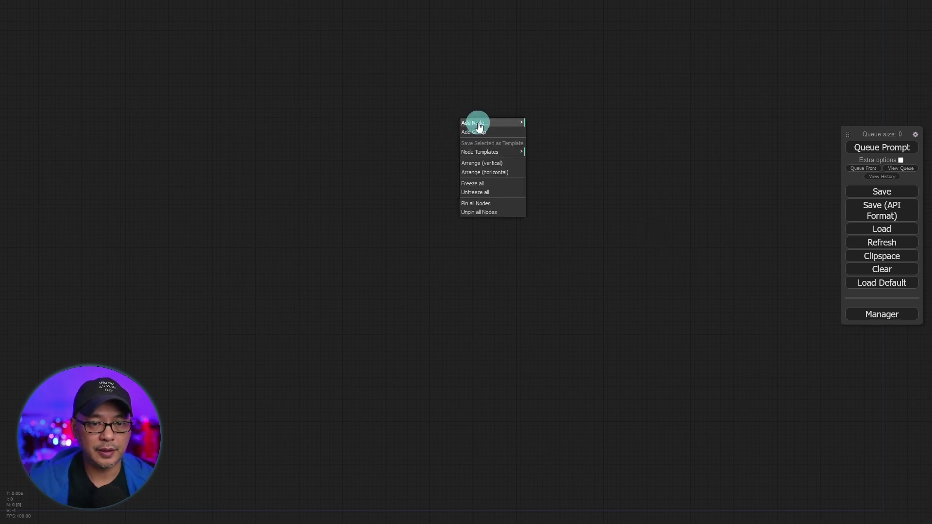
mouse_move(479, 124)
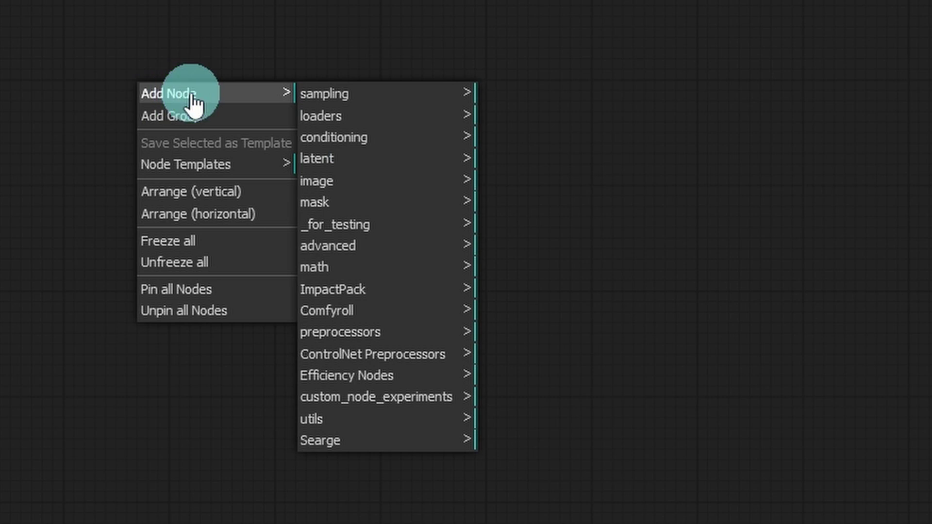
left_click(370, 386)
left_click(510, 115)
left_click(636, 104)
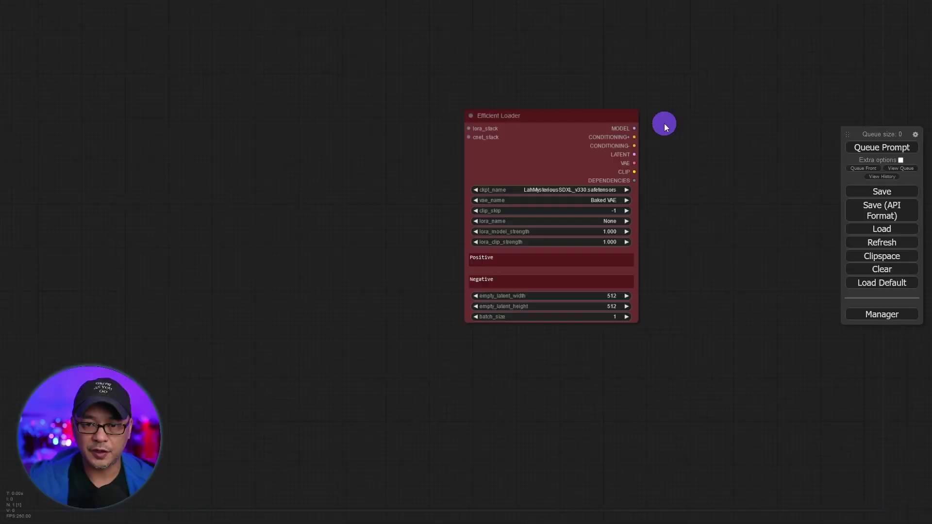
scroll(672, 207, "up", 6)
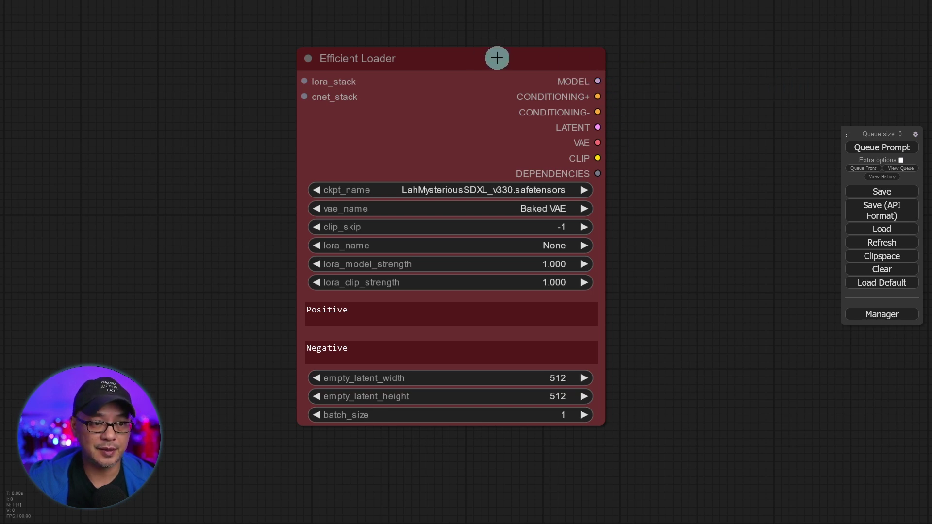
left_click_drag(497, 58, 233, 57)
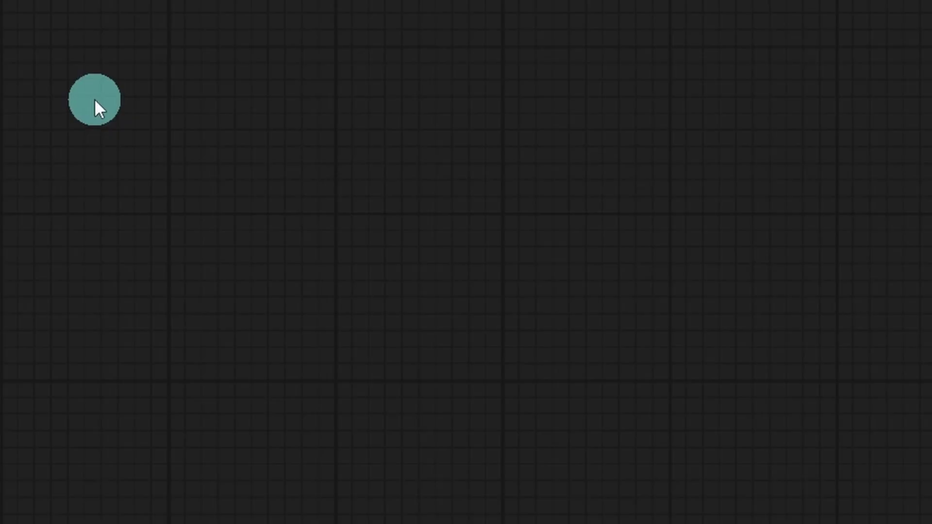
- Add a KSampler (Efficient) node from Efficiency Nodes > Sampling
right_click(95, 101)
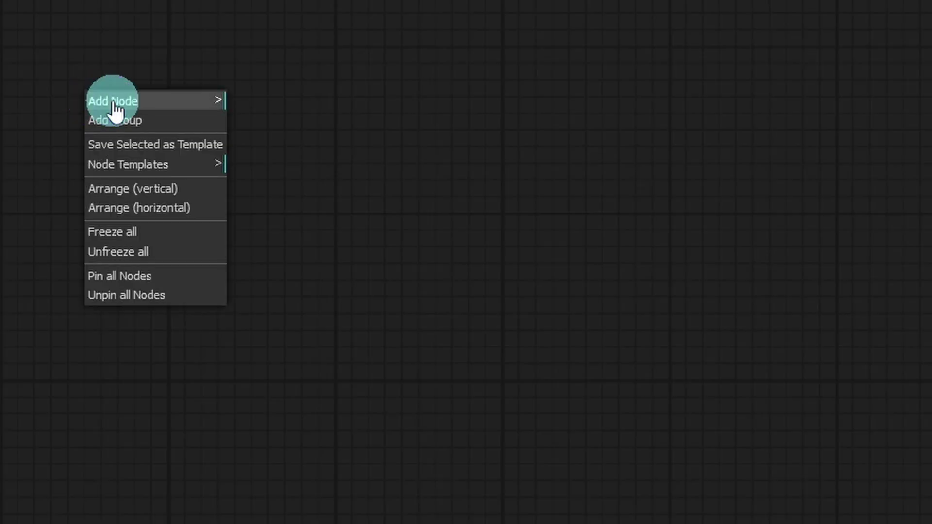
left_click(115, 103)
left_click(303, 357)
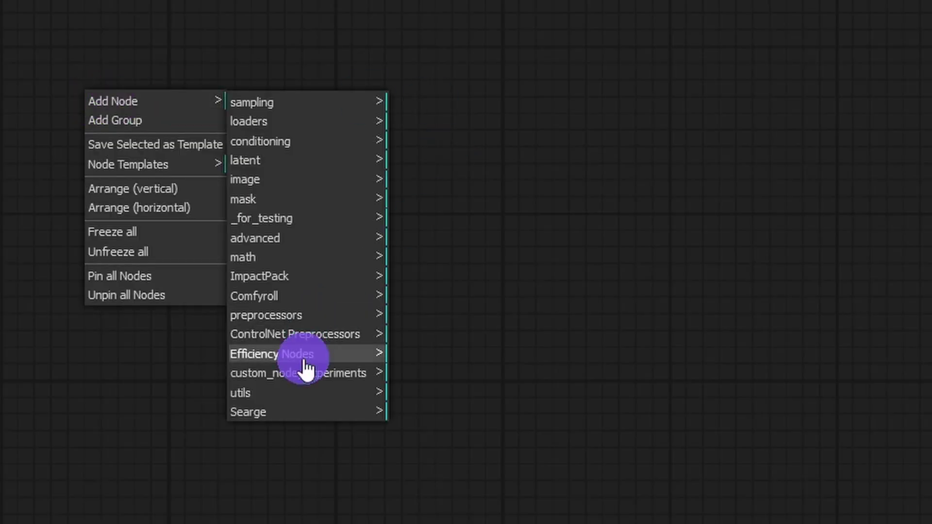
left_click(429, 116)
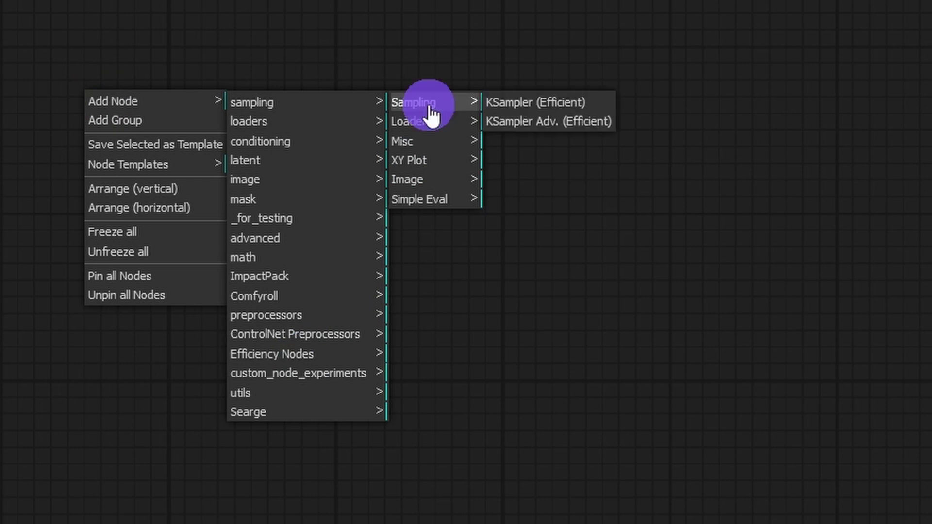
left_click(537, 104)
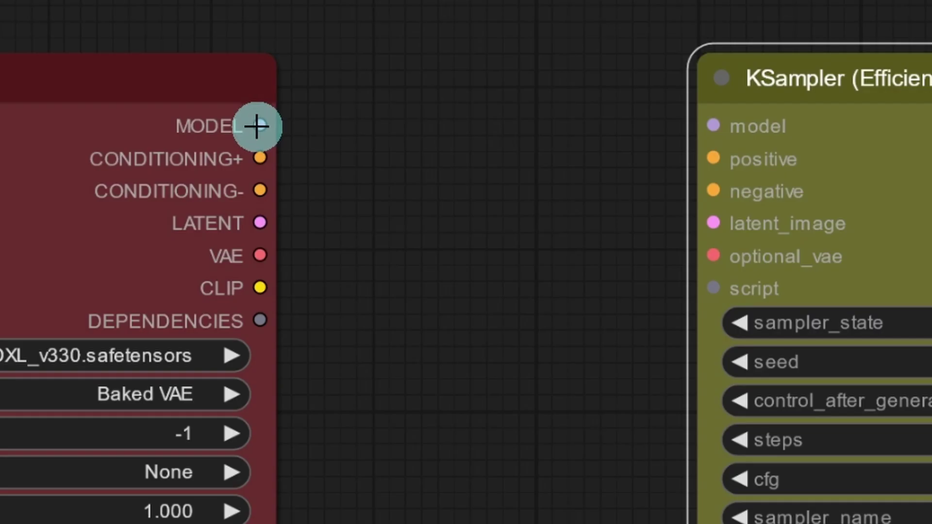
- Wire the loader's MODEL, CONDITIONING+, CONDITIONING-, LATENT and VAE outputs into the KSampler's matching inputs
left_click_drag(333, 80, 550, 77)
left_click_drag(709, 122, 709, 122)
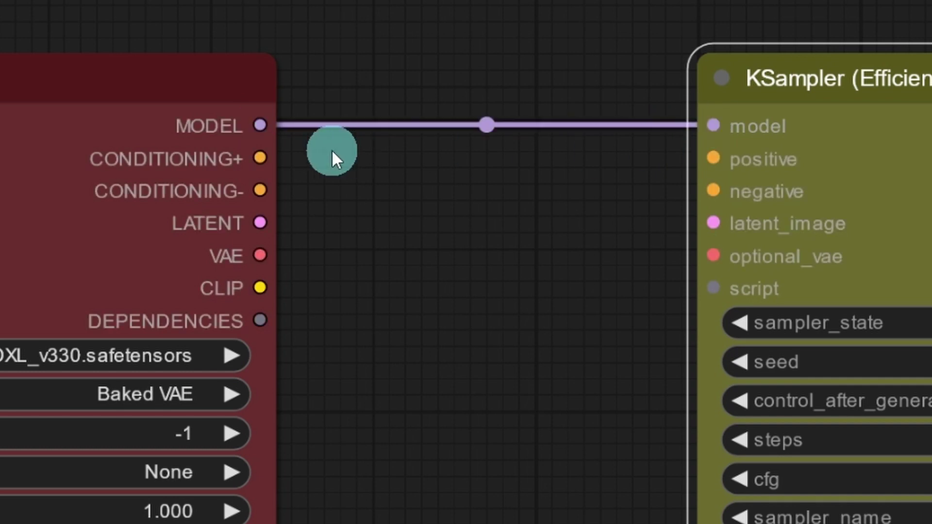
left_click_drag(260, 158, 714, 156)
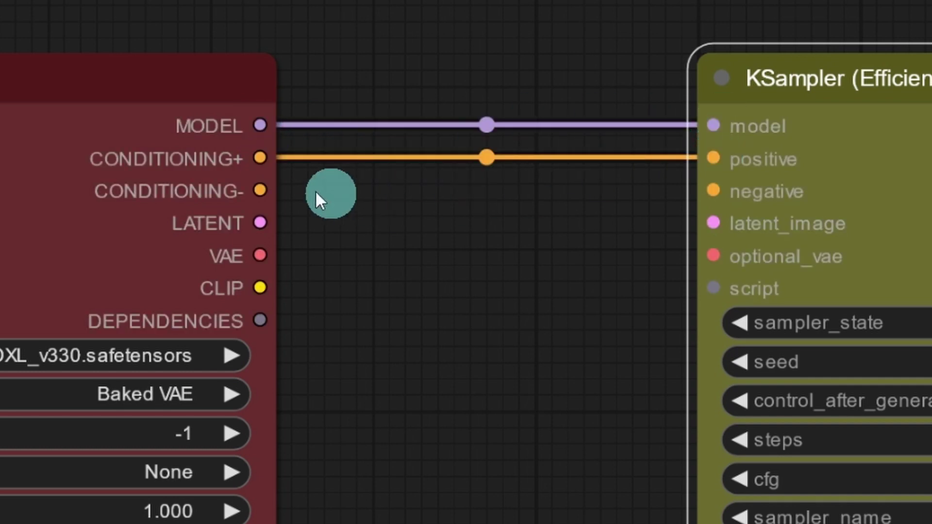
left_click_drag(260, 189, 707, 188)
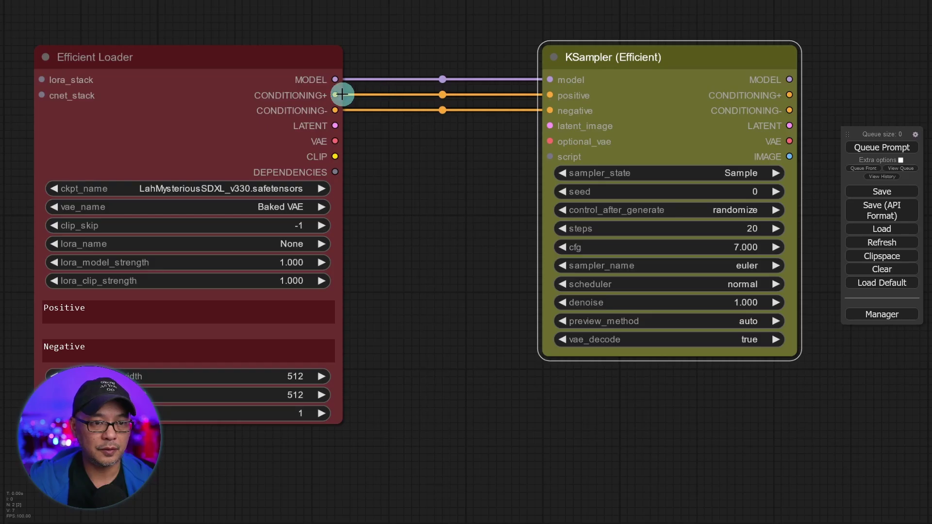
scroll(260, 158, "up", 10)
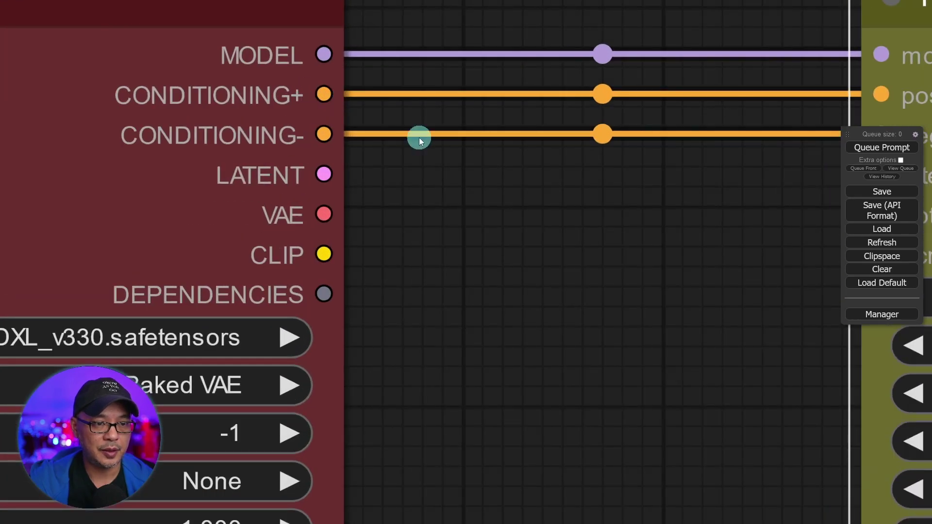
scroll(464, 153, "down", 8)
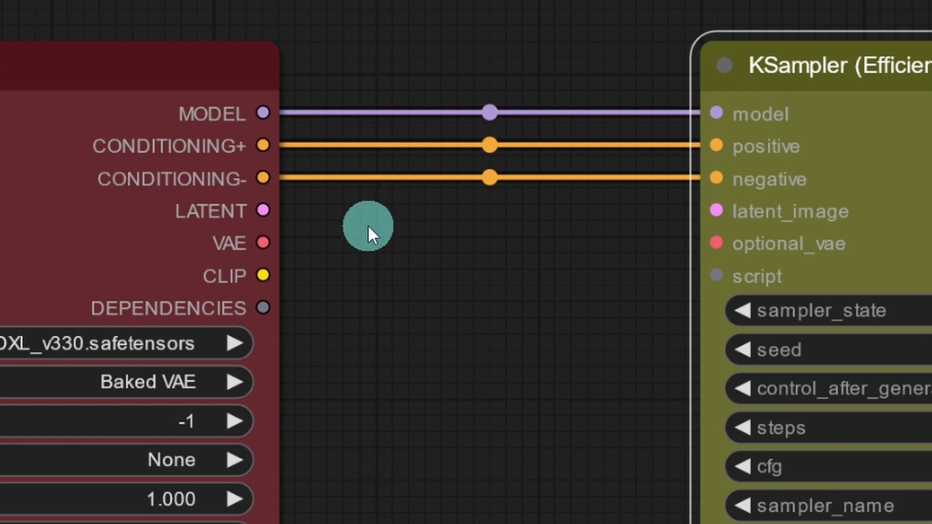
left_click_drag(397, 162, 644, 160)
left_click_drag(693, 208, 719, 211)
left_click_drag(262, 242, 720, 241)
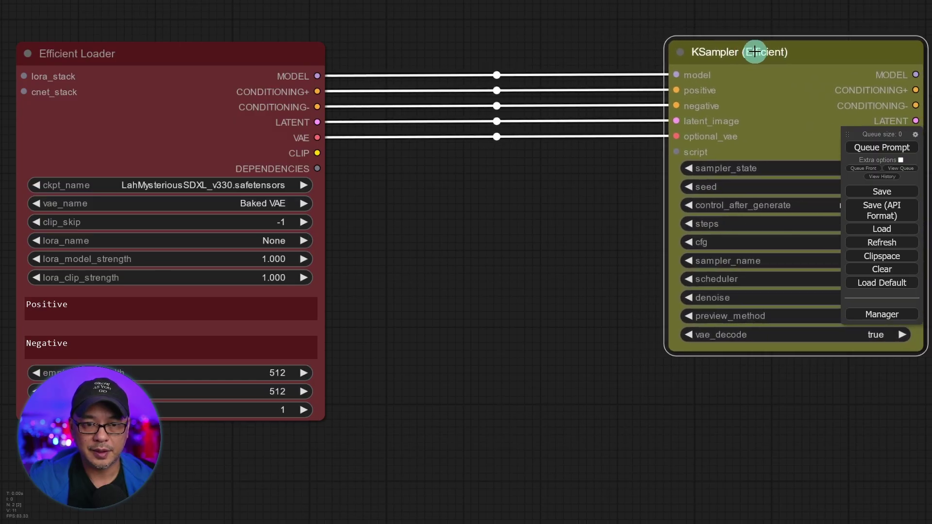
left_click_drag(754, 51, 757, 53)
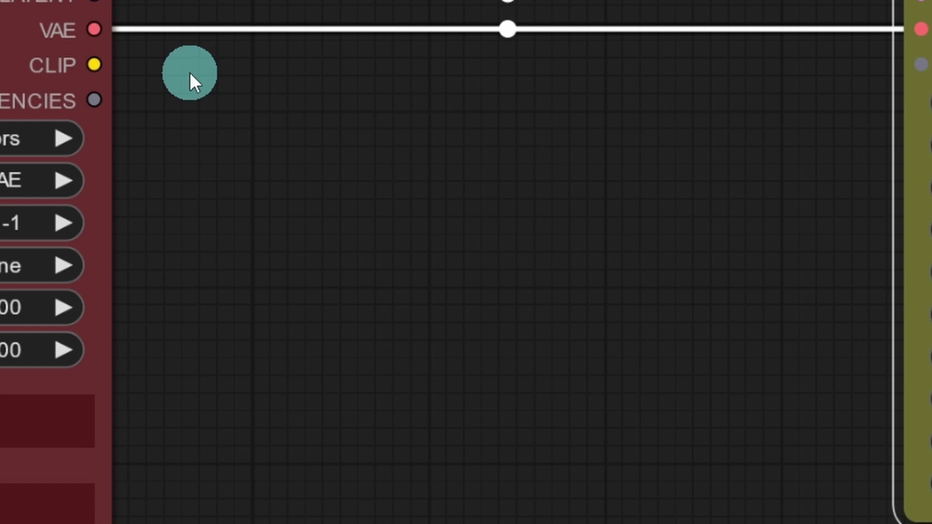
- Add an XY Plot node from Efficiency Nodes > XY Plot
right_click(359, 157)
left_click(237, 82)
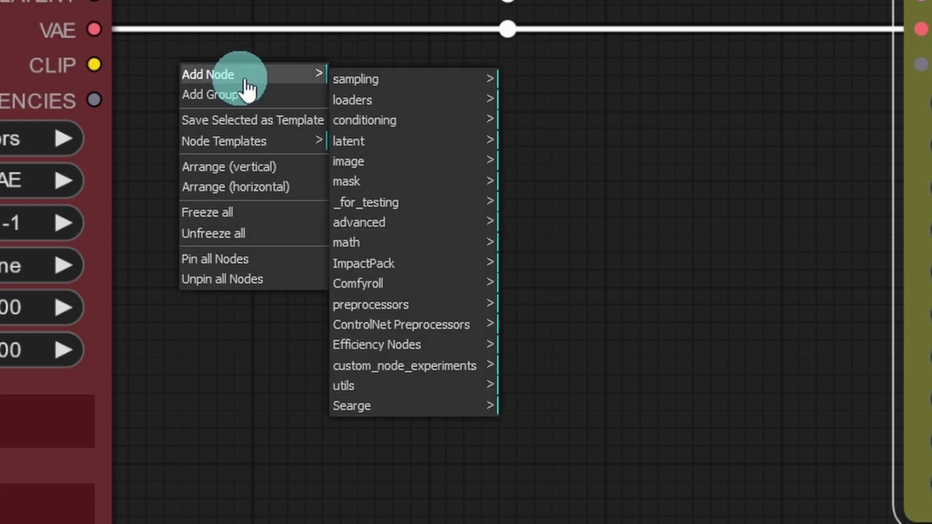
left_click(436, 345)
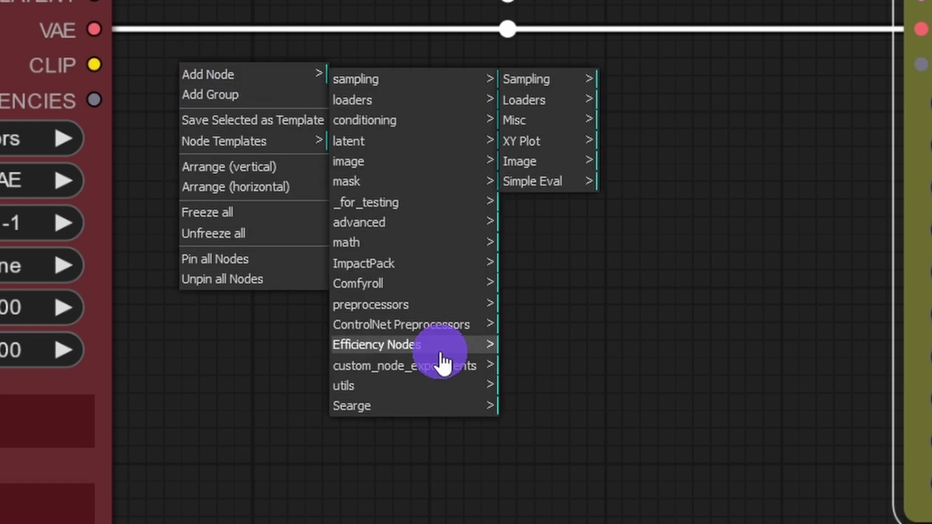
left_click(538, 146)
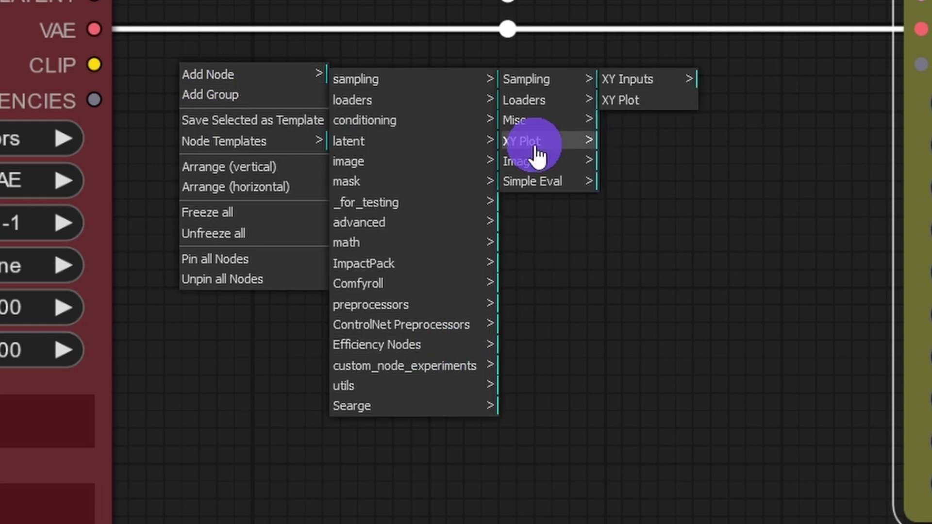
left_click(631, 101)
- Colour the XY Plot node purple and start retitling the loader 'Efficient Loader Positive'
right_click(522, 34)
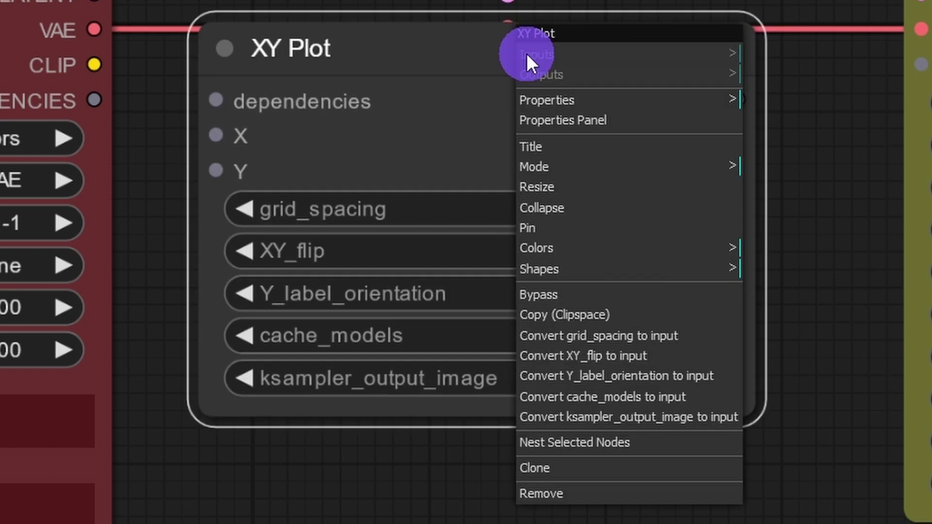
left_click(597, 247)
left_click(750, 383)
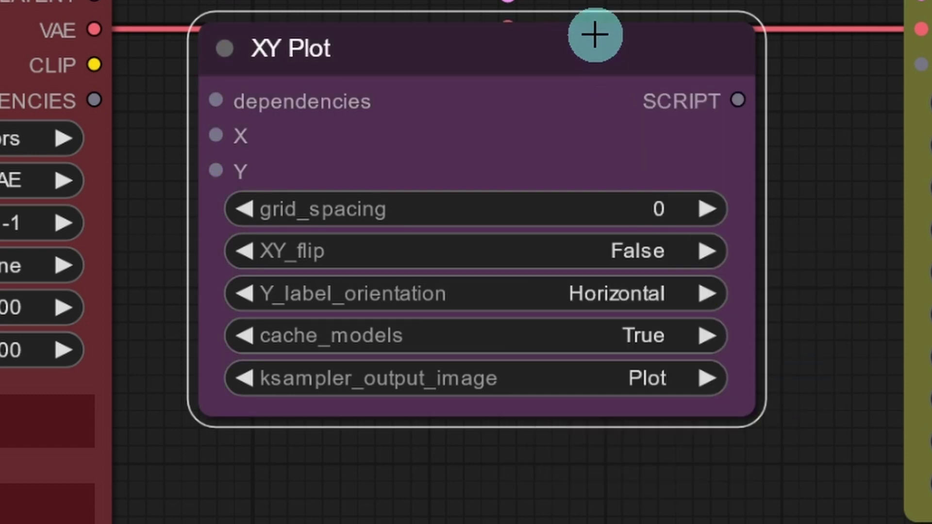
right_click(151, 45)
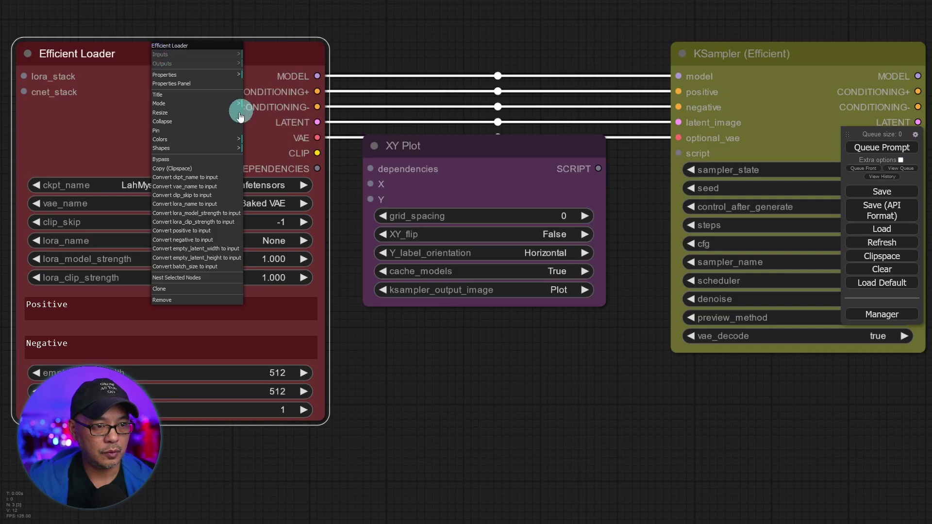
left_click(175, 96)
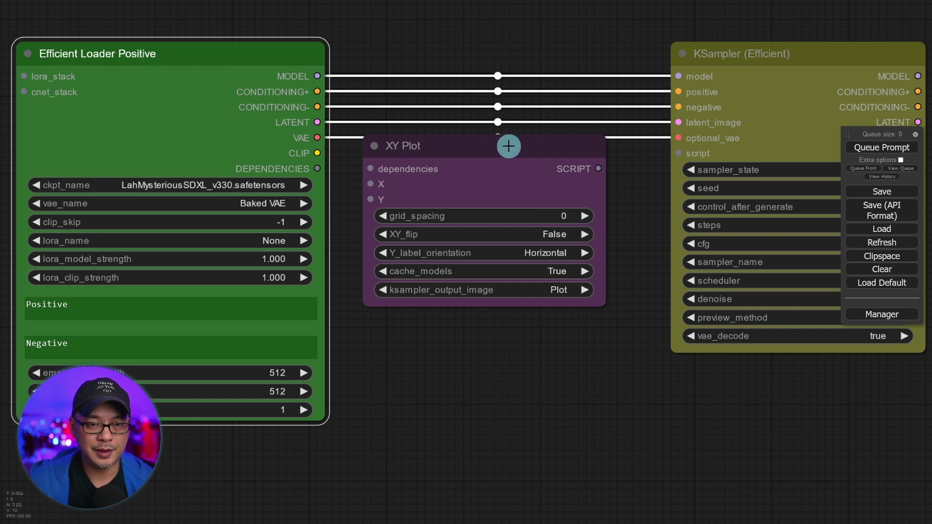
- Connect the loader's DEPENDENCIES to the XY Plot, and its SCRIPT to the KSampler's script input
left_click_drag(508, 142, 527, 81)
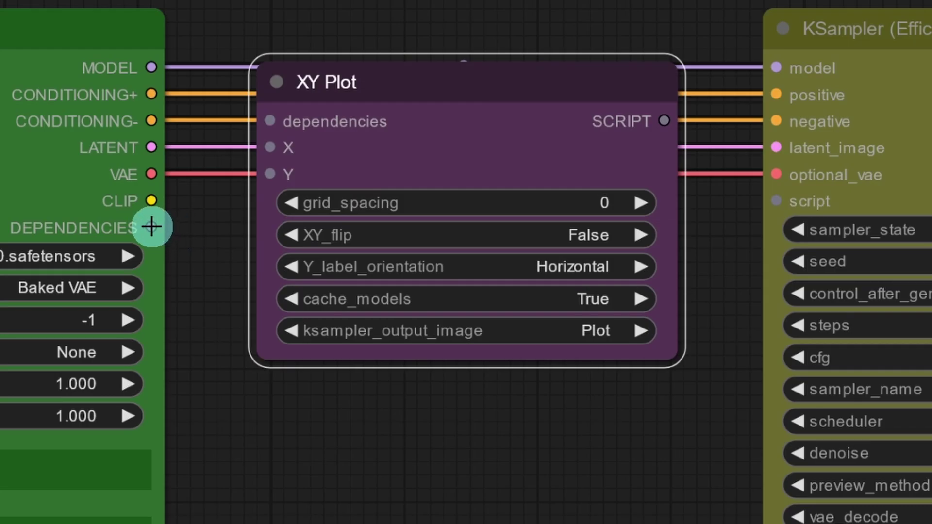
left_click_drag(151, 226, 266, 120)
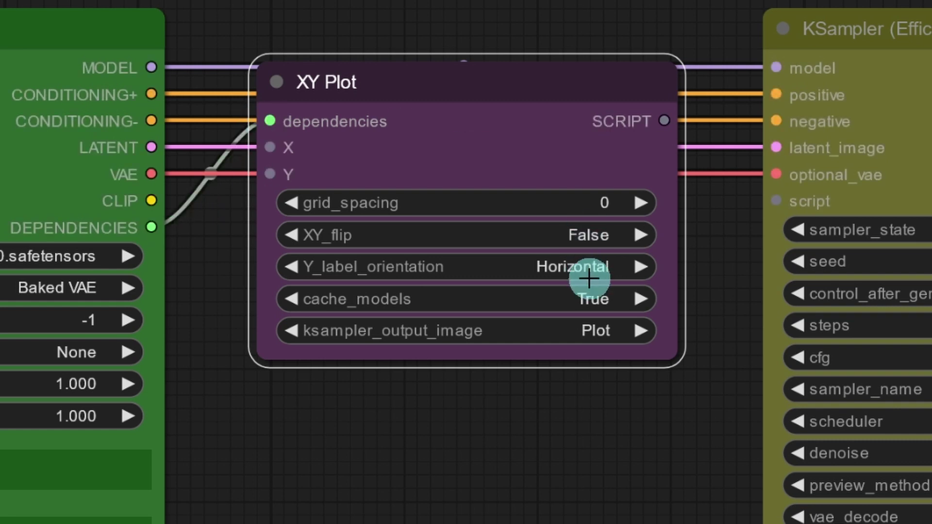
left_click_drag(665, 120, 779, 206)
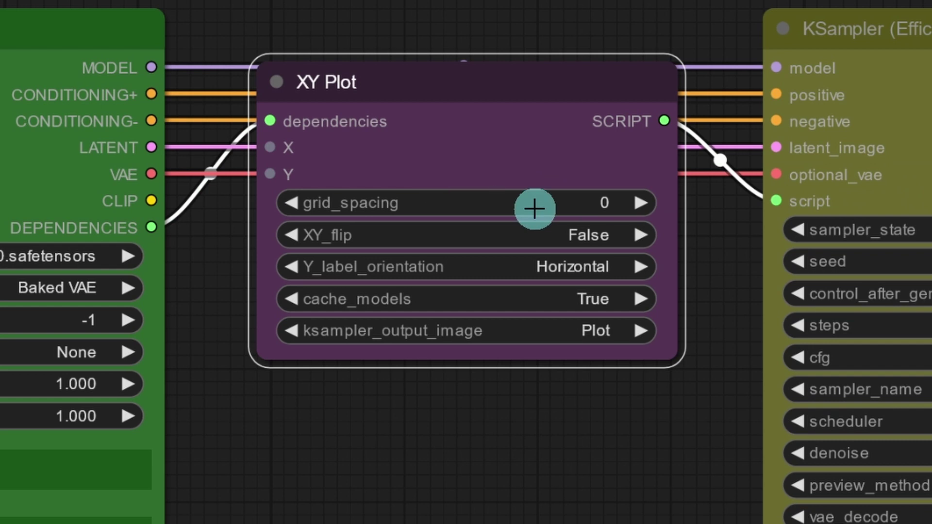
- Set grid_spacing to 15, keep cache_models True and ksampler_output_image on Plot
left_click(610, 204)
type("15")
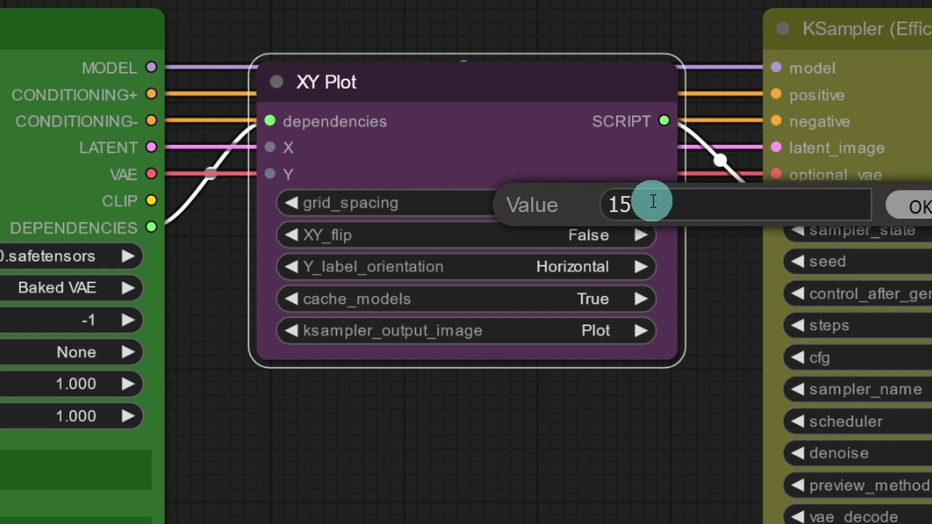
key("Return")
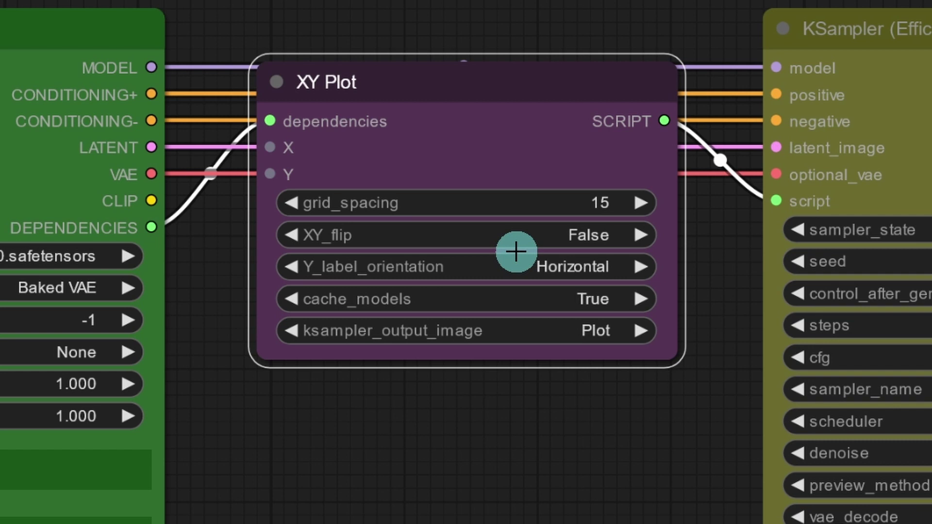
left_click(583, 299)
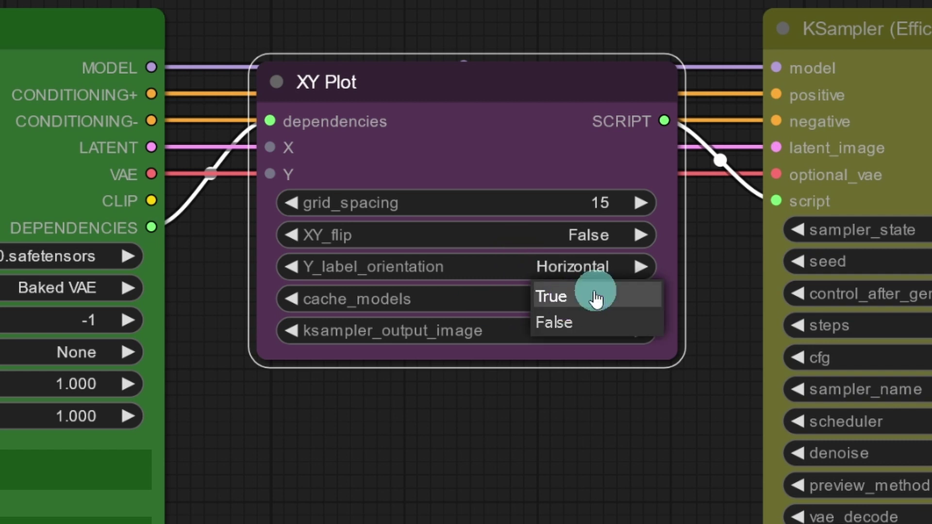
left_click(582, 297)
left_click(604, 330)
left_click(660, 329)
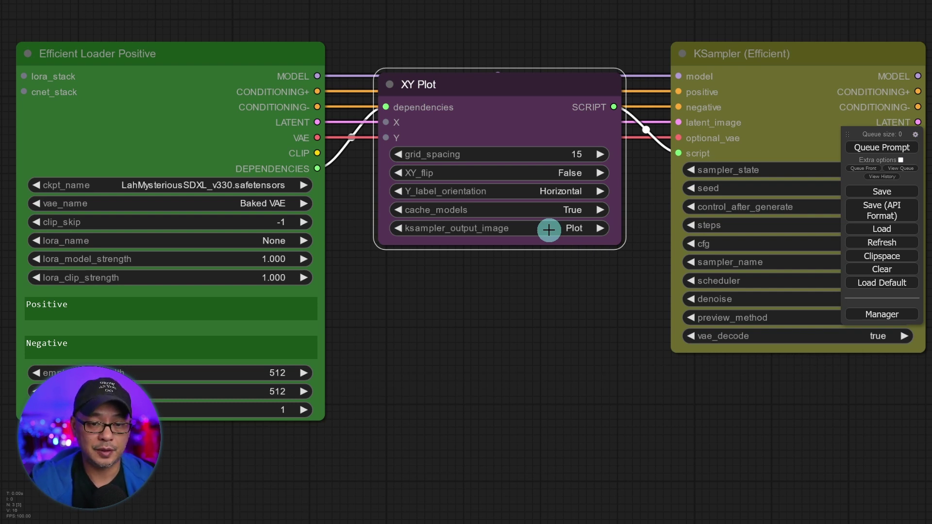
- Attach an XY Input: Seeds++ Batch node to the XY Plot's X input and colour it purple
scroll(407, 127, "up", 6)
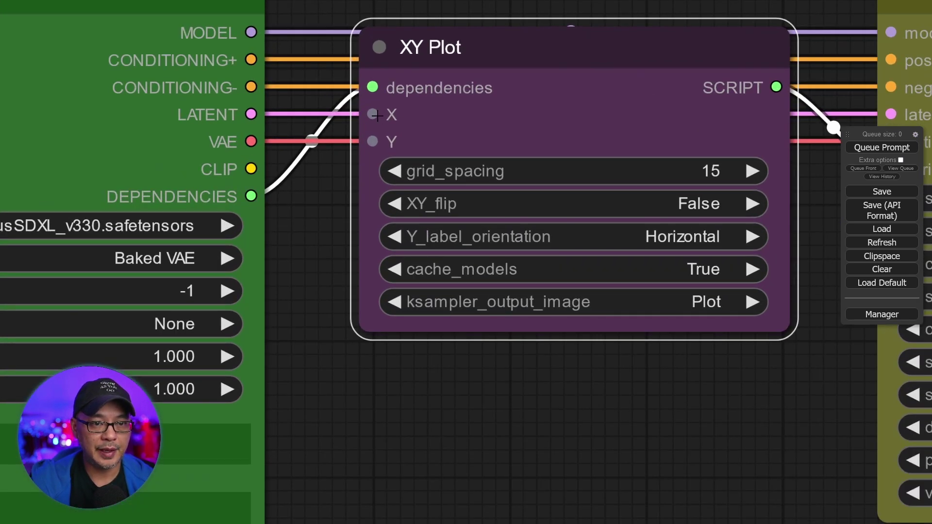
left_click_drag(367, 115, 603, 420)
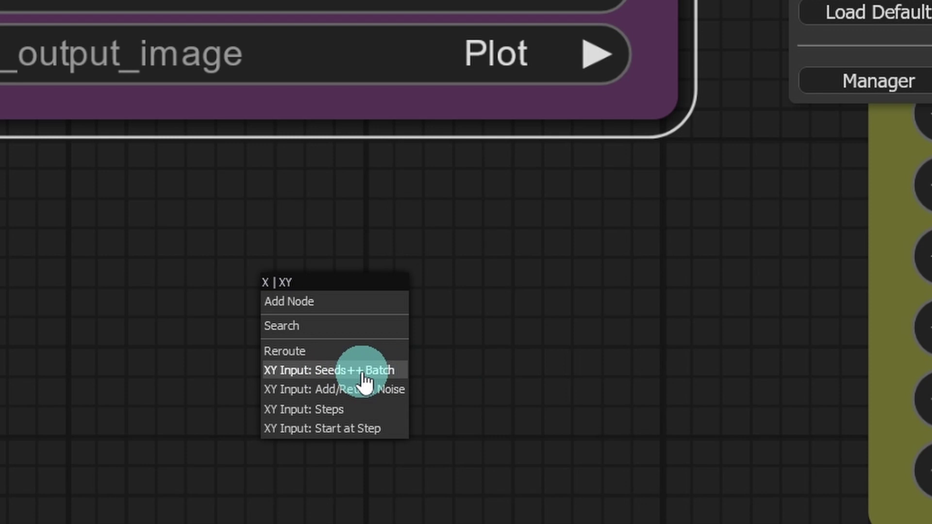
left_click(363, 374)
right_click(561, 353)
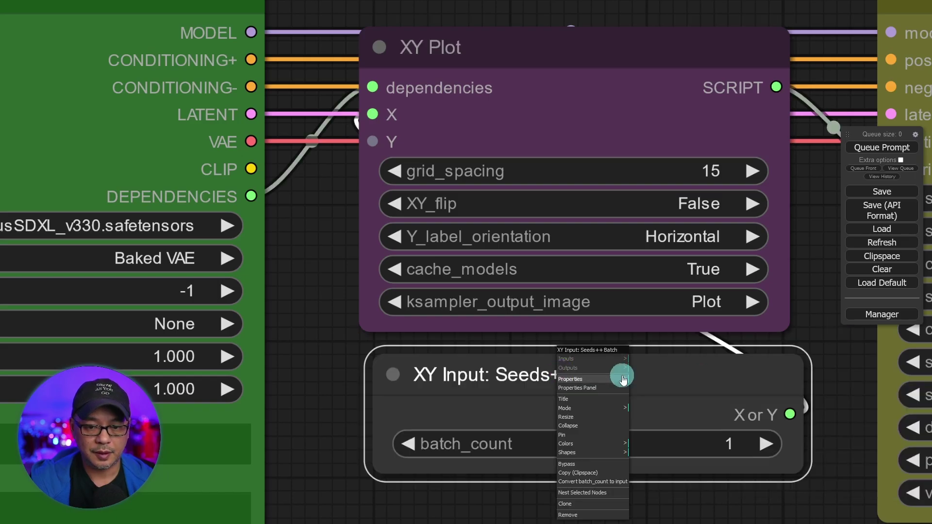
left_click(606, 443)
left_click(645, 500)
- Drag a link out of the XY Plot's Y input to bring up the node category list
scroll(624, 330, "down", 2)
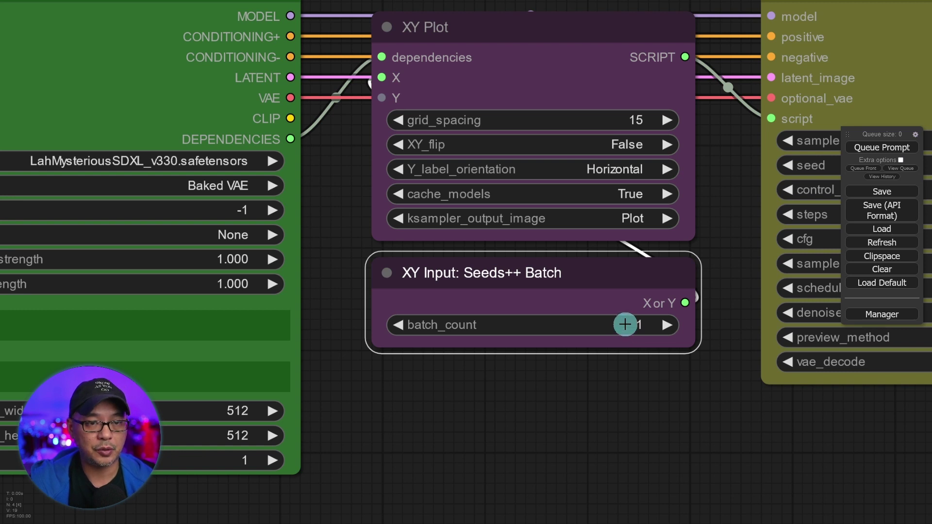
left_click_drag(450, 169, 369, 97)
left_click_drag(315, 152, 561, 394)
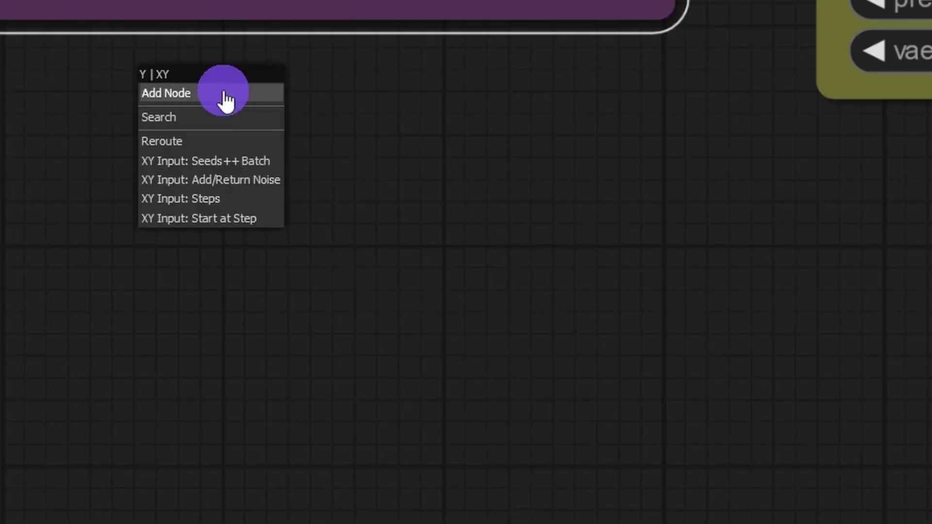
left_click(224, 99)
- Pick Efficiency Nodes > XY Plot > XY Inputs > XY Input: Checkpoint for the Y axis
left_click(351, 345)
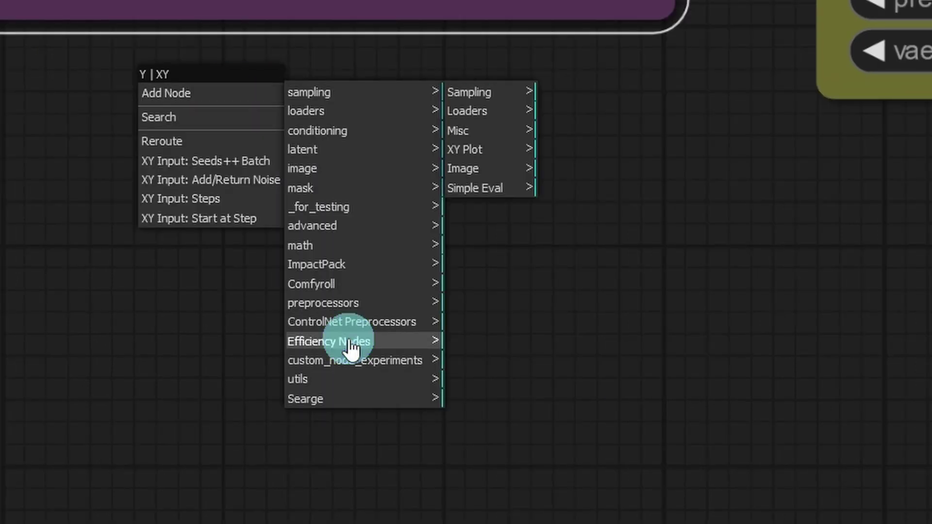
left_click(507, 148)
left_click(580, 90)
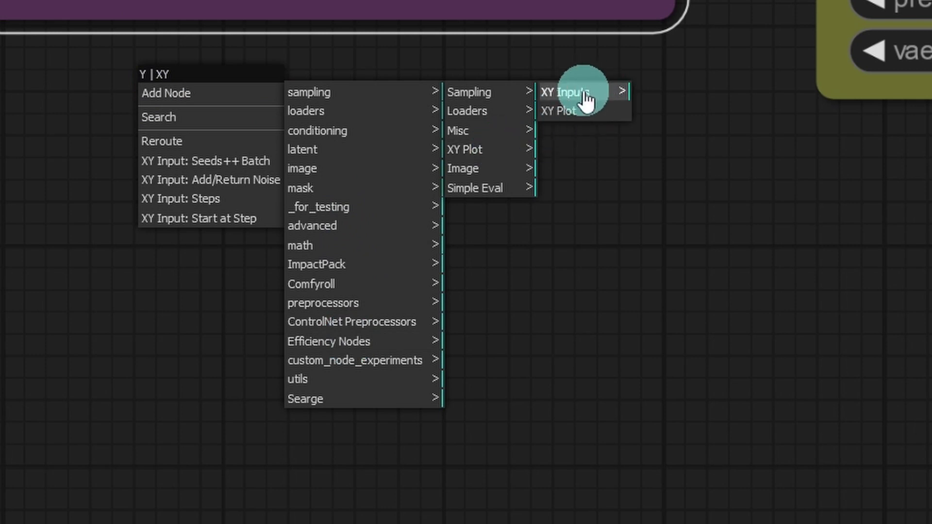
left_click(586, 99)
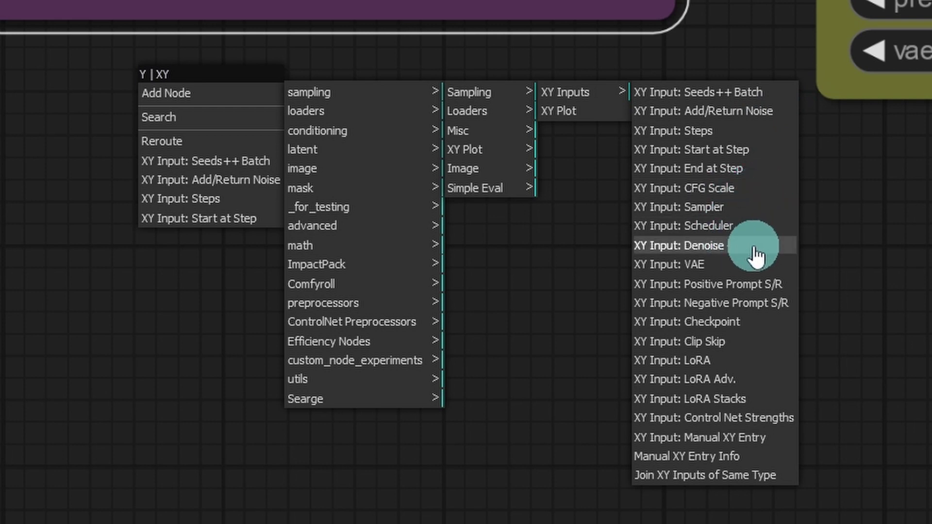
left_click(709, 324)
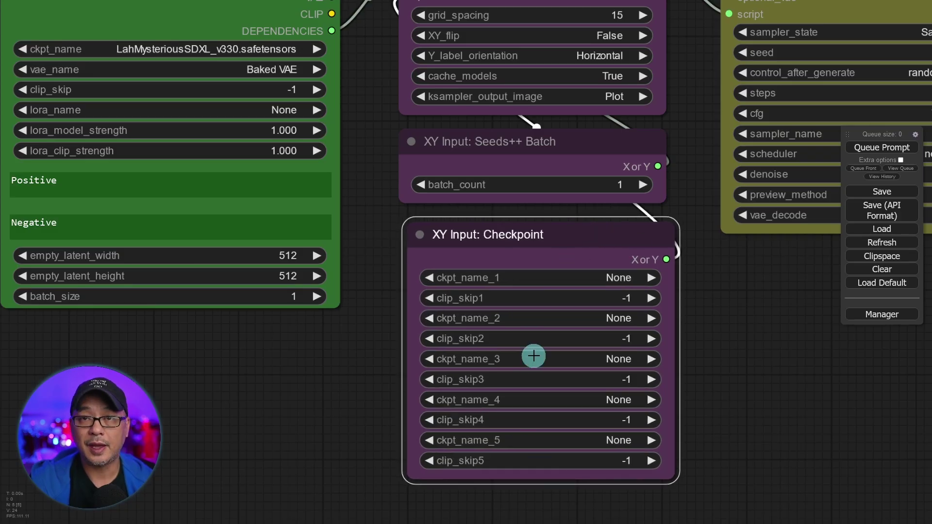
- Set the first checkpoint slot to realisticVisionV51_v51VAE and widen the node to show full names
scroll(534, 353, "up", 3)
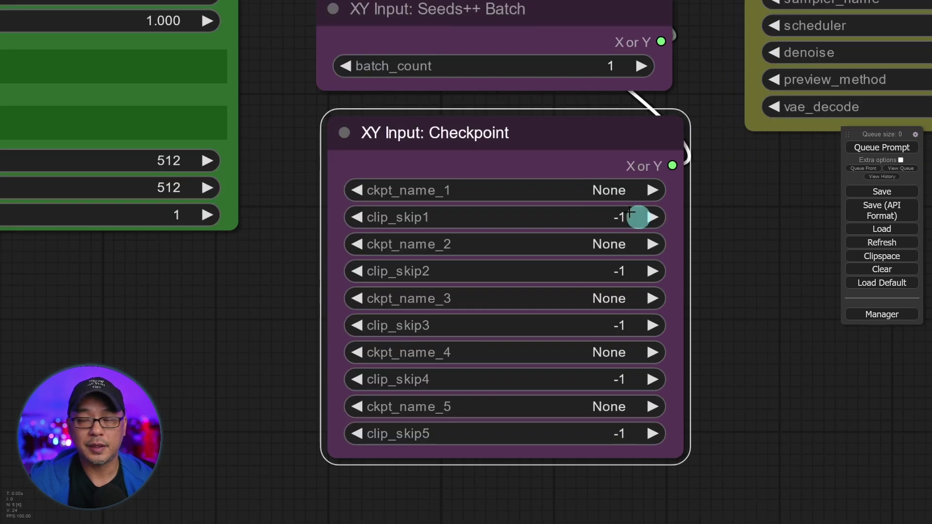
left_click(497, 194)
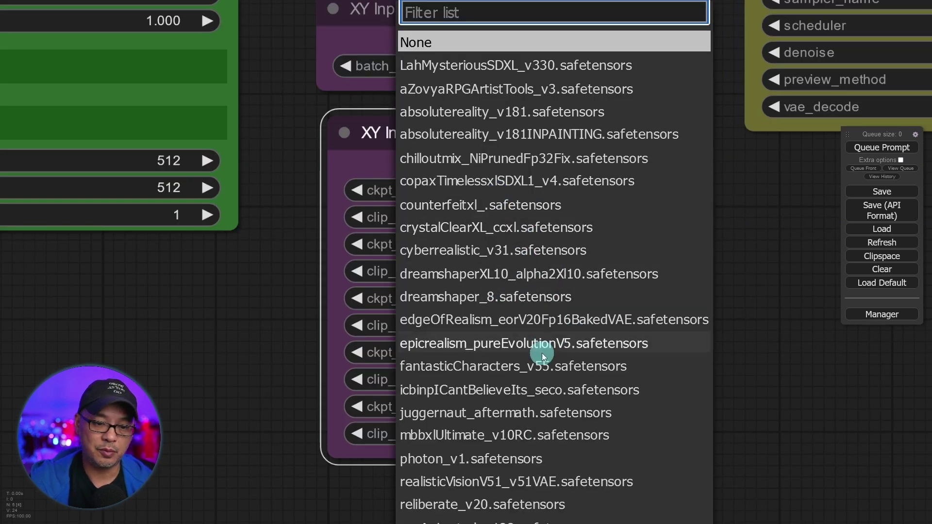
left_click(502, 483)
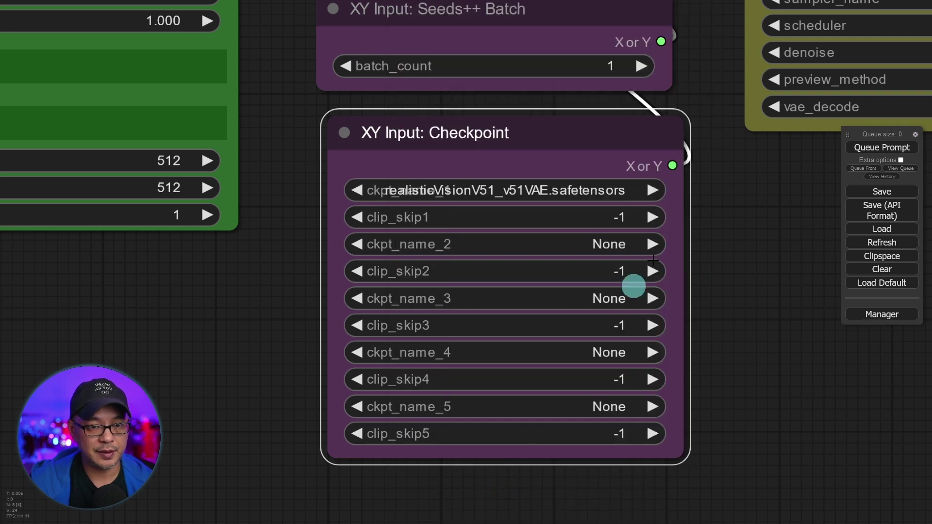
left_click_drag(685, 453, 759, 450)
left_click_drag(671, 125, 626, 125)
- Fill slots two to five with photon_v1, juggernaut_aftermath, absolutereality_v181 and icbinpICantBelieveIts_seco
left_click(478, 249)
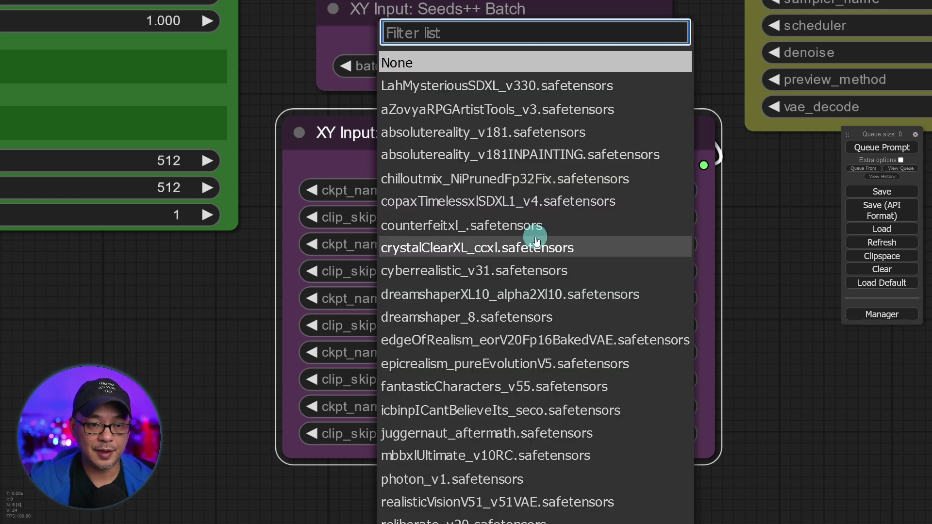
left_click(478, 479)
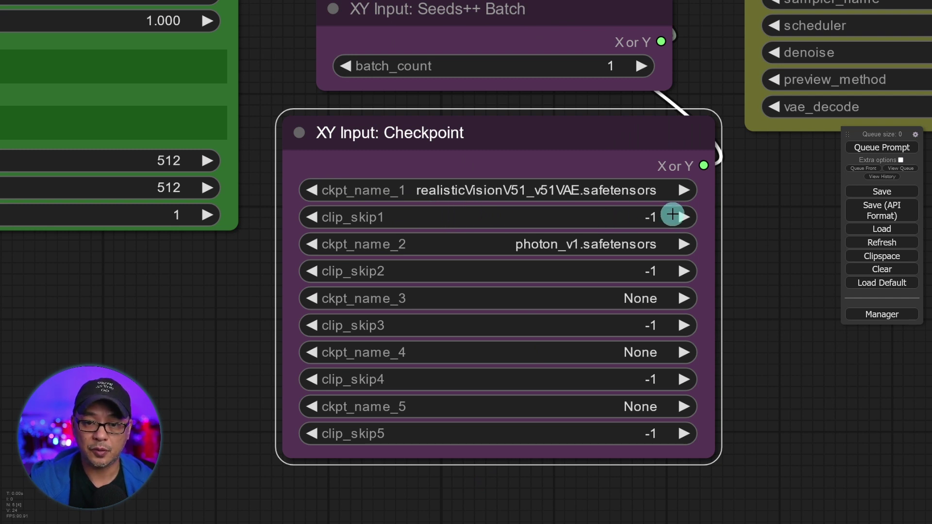
left_click(621, 214)
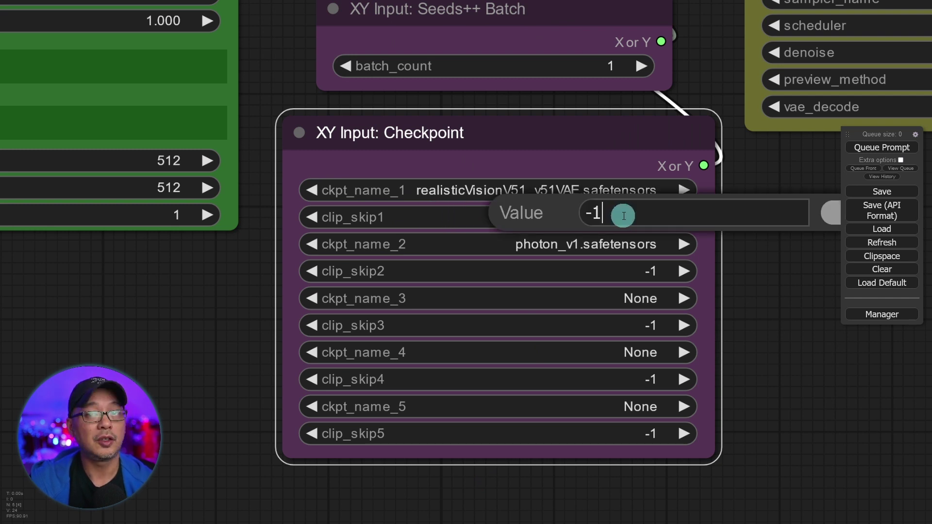
left_click(597, 297)
key("Escape")
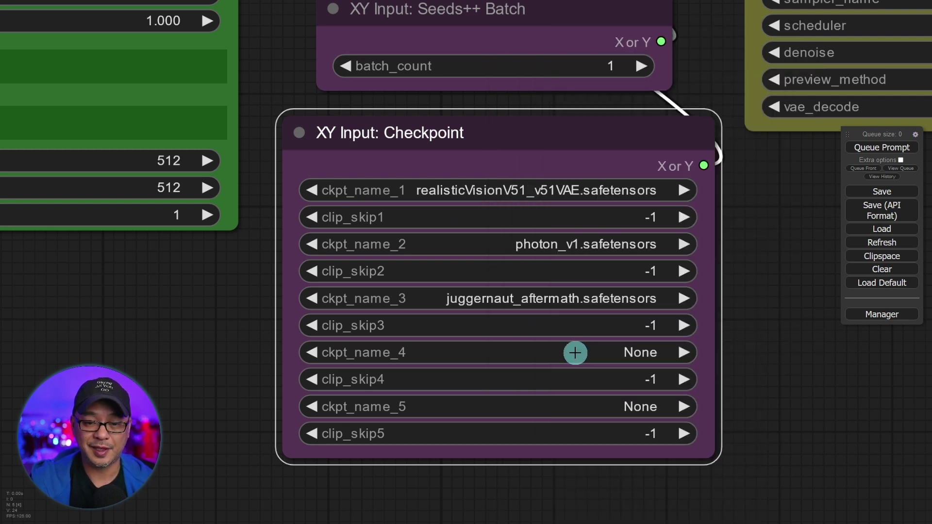
left_click(574, 352)
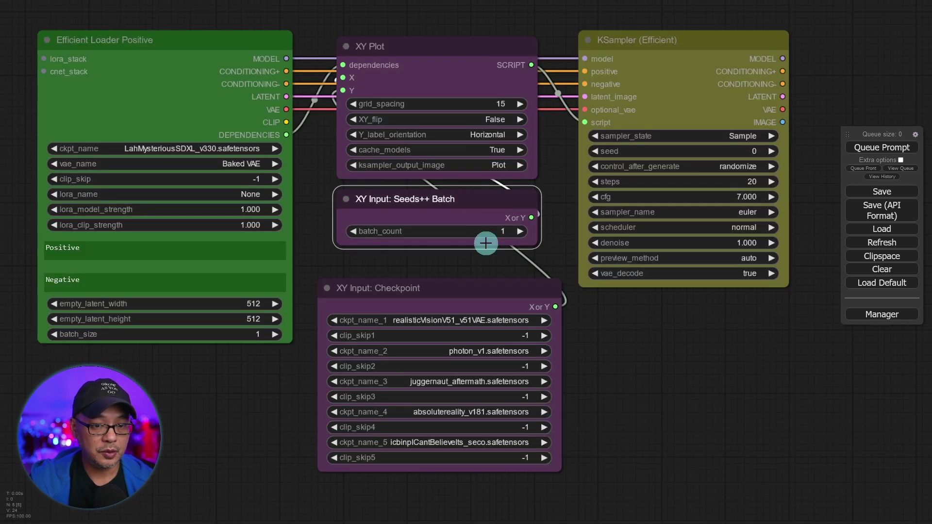
- Add a VAE Decode node fed by the loader's VAE and the KSampler's LATENT output
left_click_drag(478, 285, 478, 266)
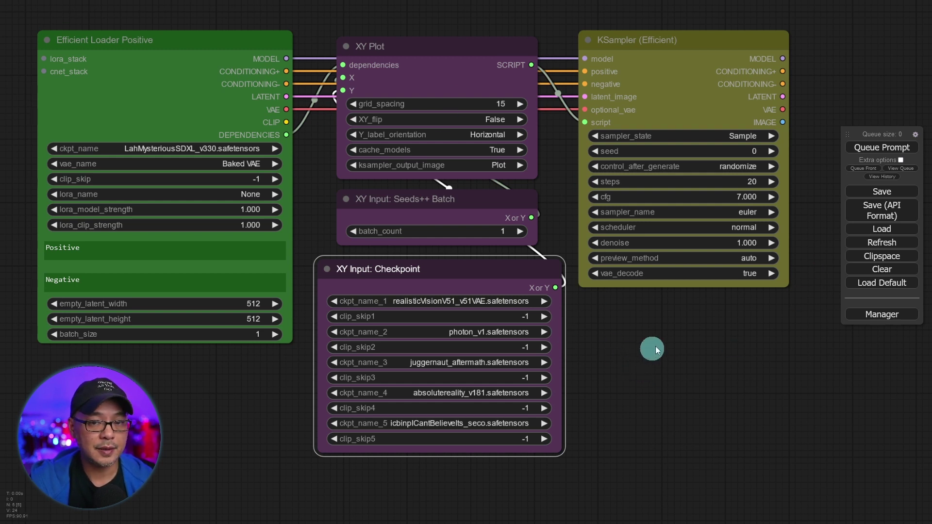
left_click_drag(660, 342, 725, 356)
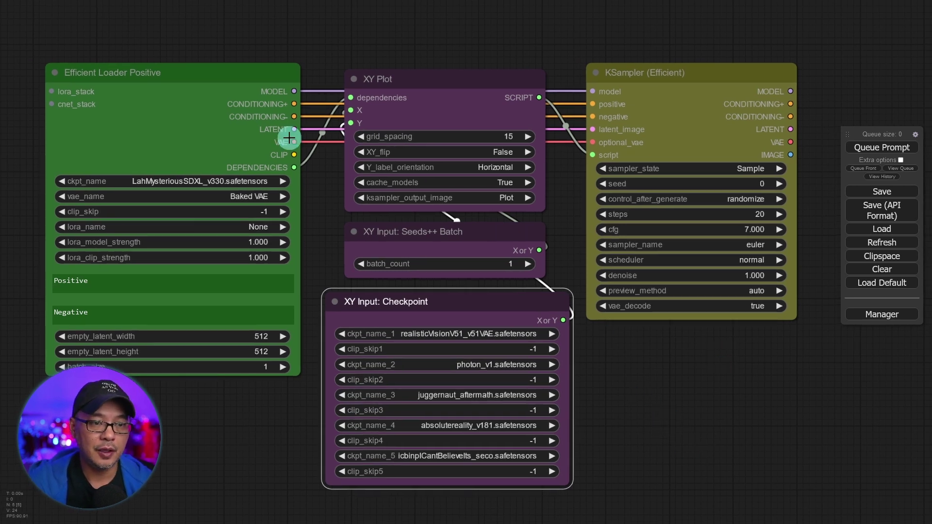
left_click_drag(294, 142, 848, 44)
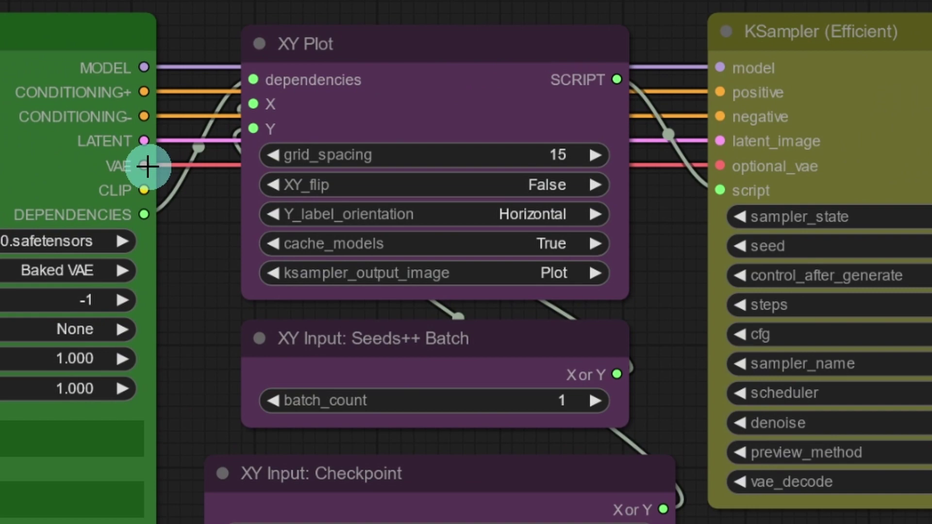
left_click_drag(147, 166, 313, 58)
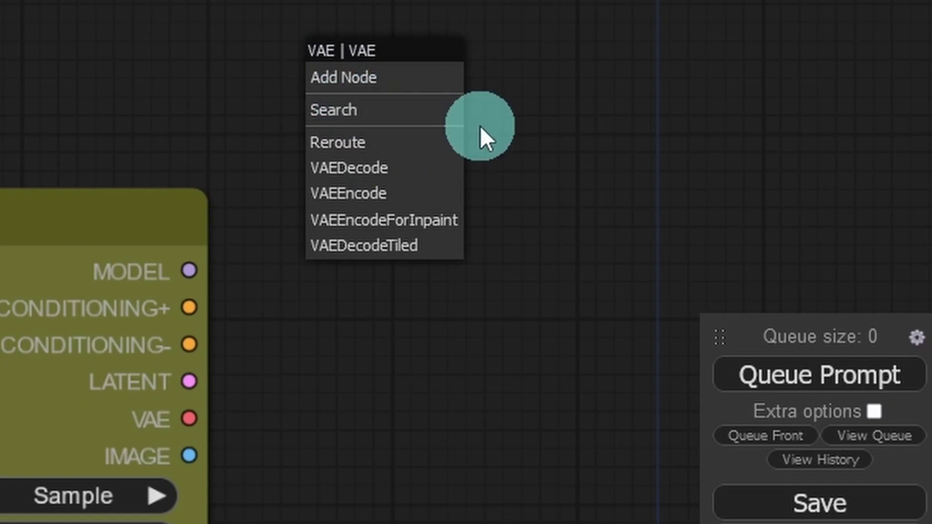
left_click(371, 168)
left_click_drag(189, 381, 259, 126)
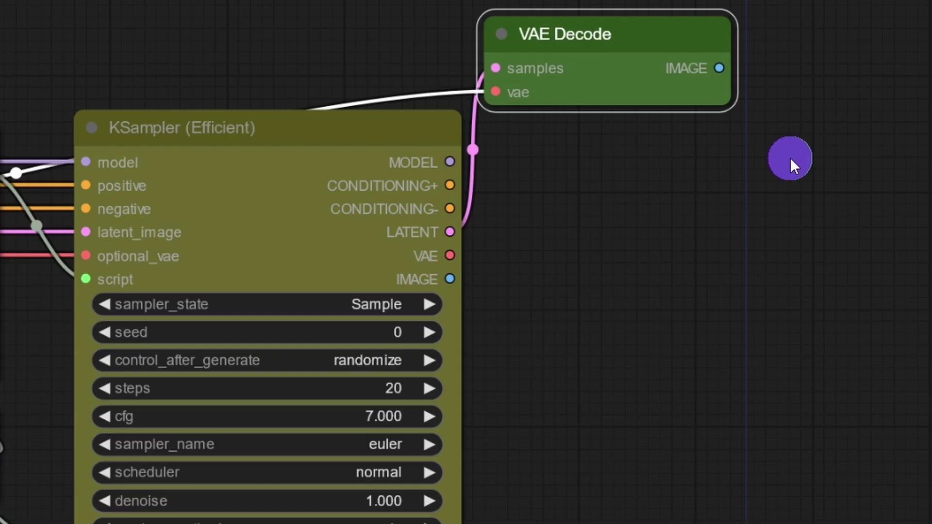
- Add a Preview Image fed by VAE Decode and a Save Image fed by the KSampler's IMAGE output
left_click_drag(790, 158, 440, 197)
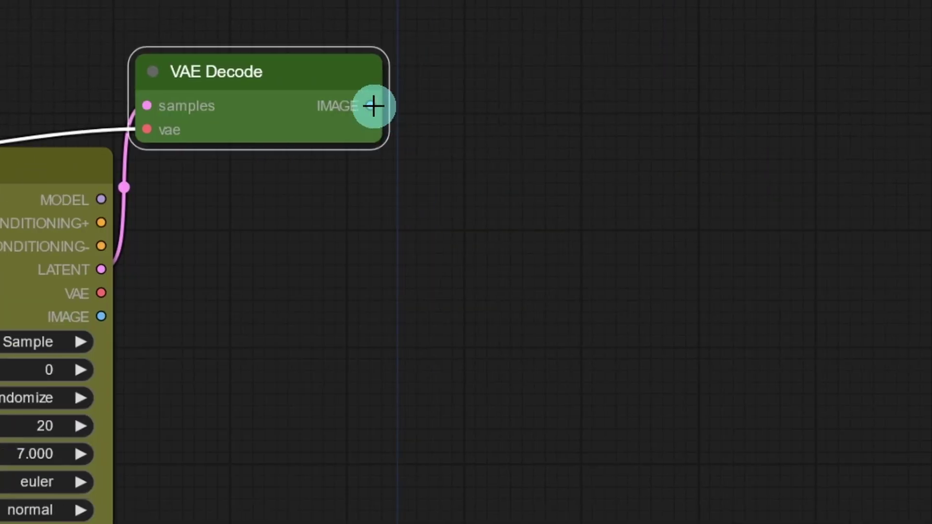
left_click_drag(371, 104, 754, 107)
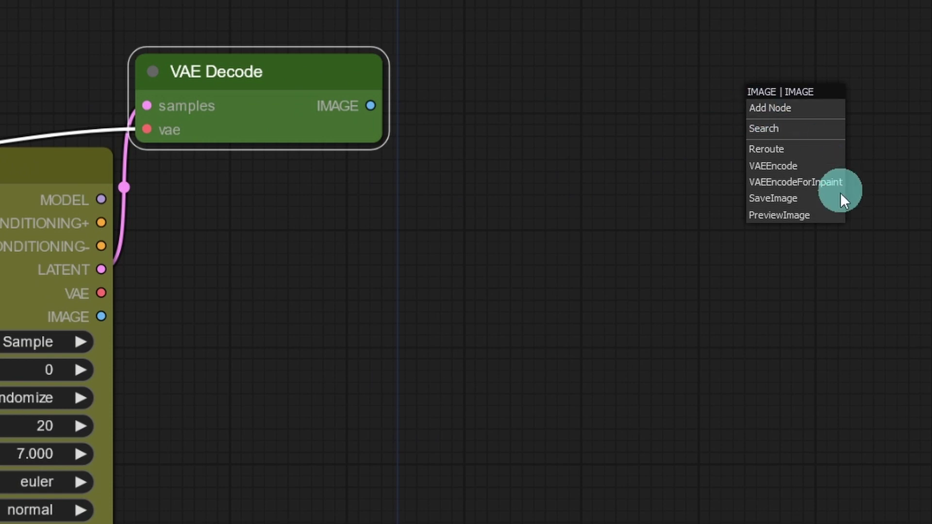
left_click(797, 216)
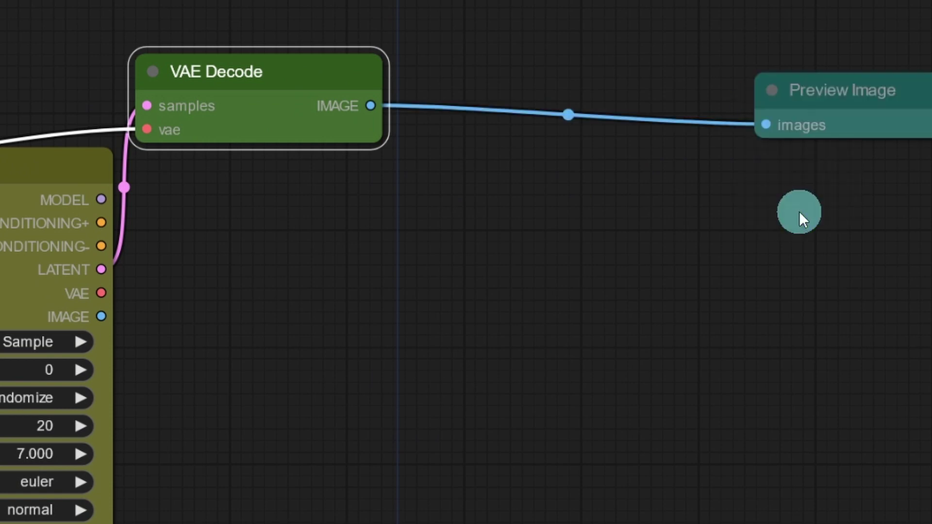
left_click_drag(854, 93, 229, 176)
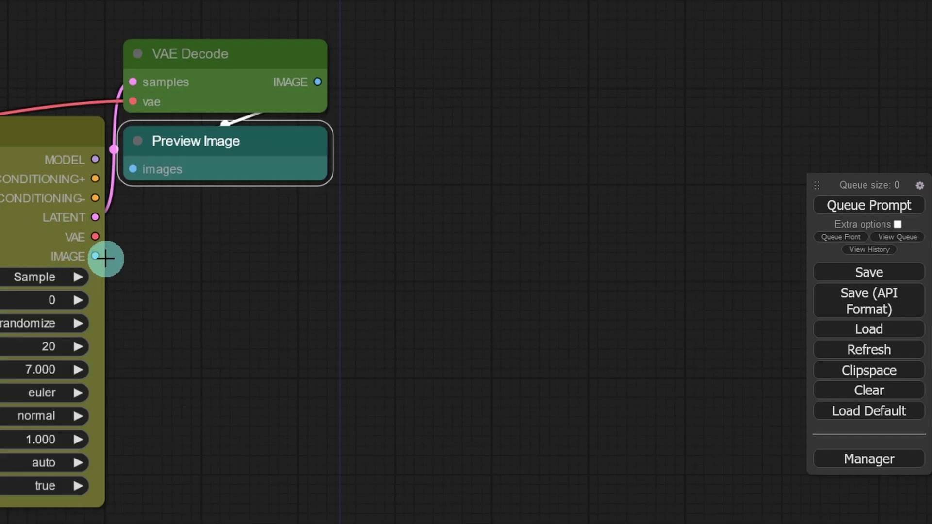
left_click_drag(97, 256, 539, 110)
left_click(589, 201)
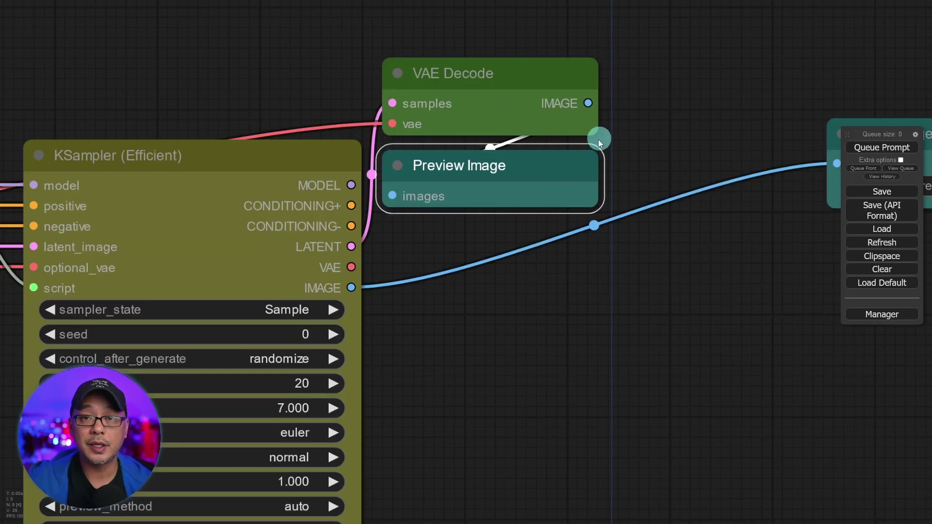
- Collapse VAE Decode onto the KSampler, enlarge Preview Image, and place Save Image beneath it
left_click(486, 74)
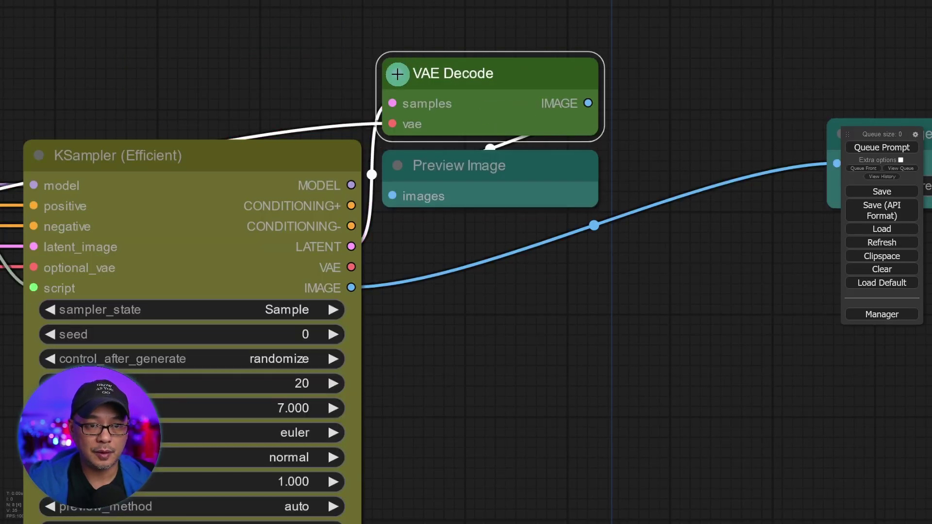
left_click(397, 75)
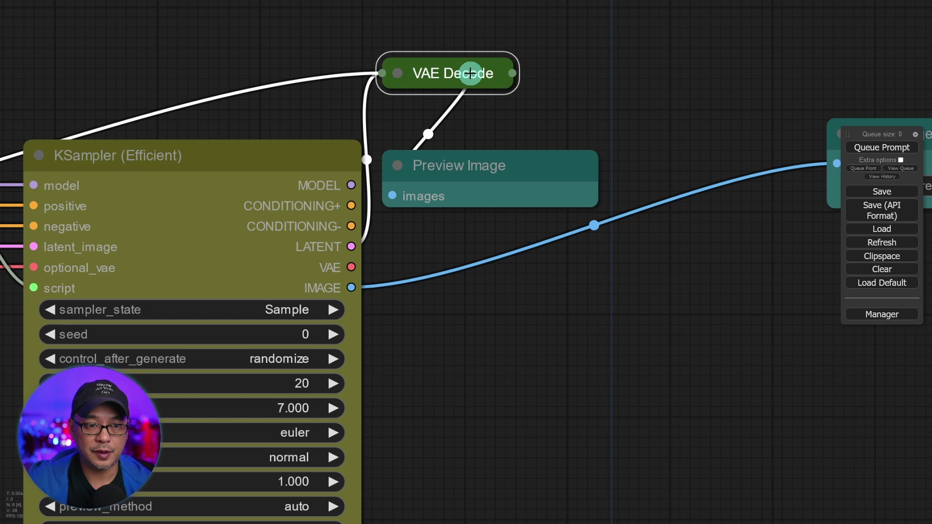
left_click_drag(471, 73, 243, 265)
scroll(545, 75, "down", 5)
left_click(546, 75)
left_click_drag(610, 100, 671, 291)
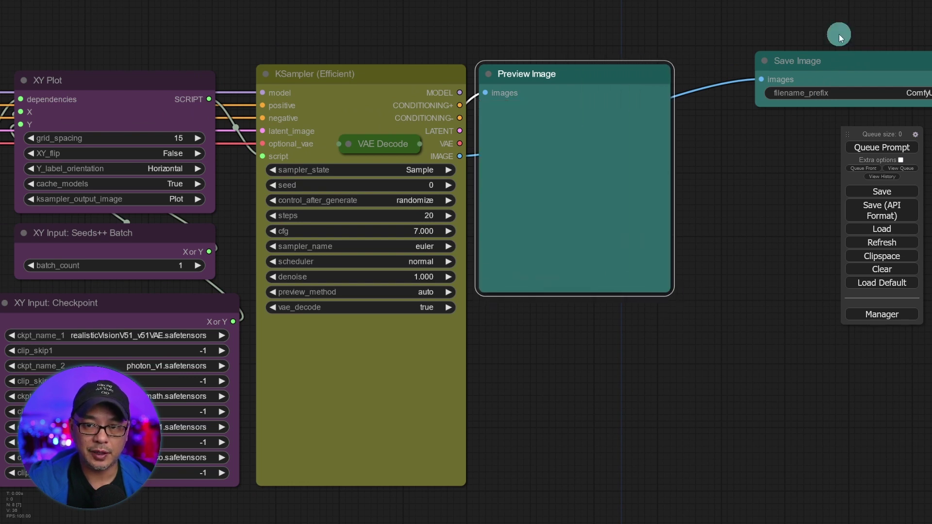
left_click_drag(828, 58, 553, 306)
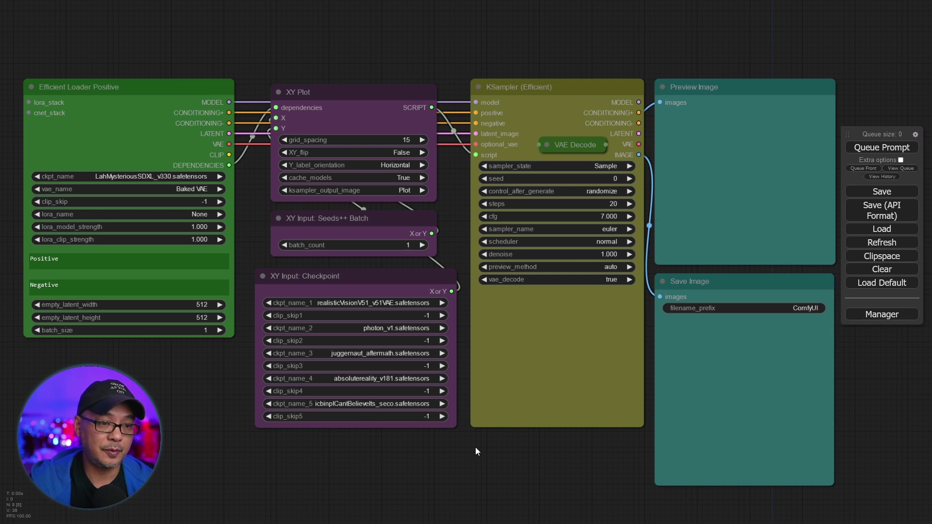
- Paste the full negative prompt into the negative text box
left_click(159, 338)
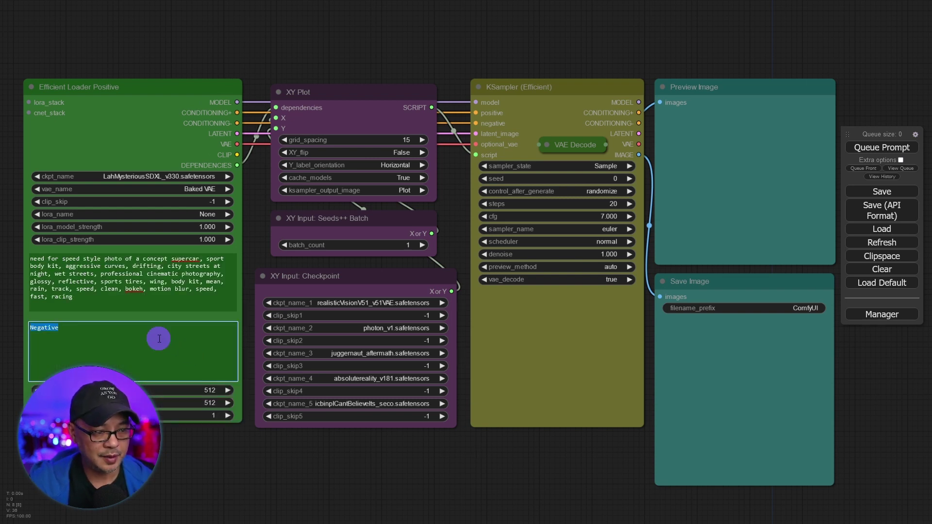
type("Distorted, mangled, warped, stretched, squished, weird, group, fake, boring, slow, cgi, generated, computer generated, video")
scroll(172, 374, "up", 6)
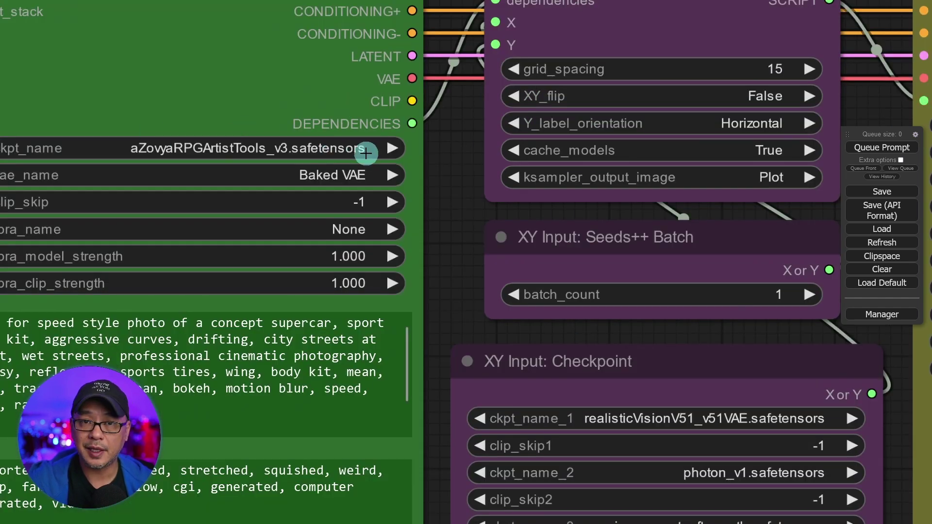
scroll(365, 153, "down", 5)
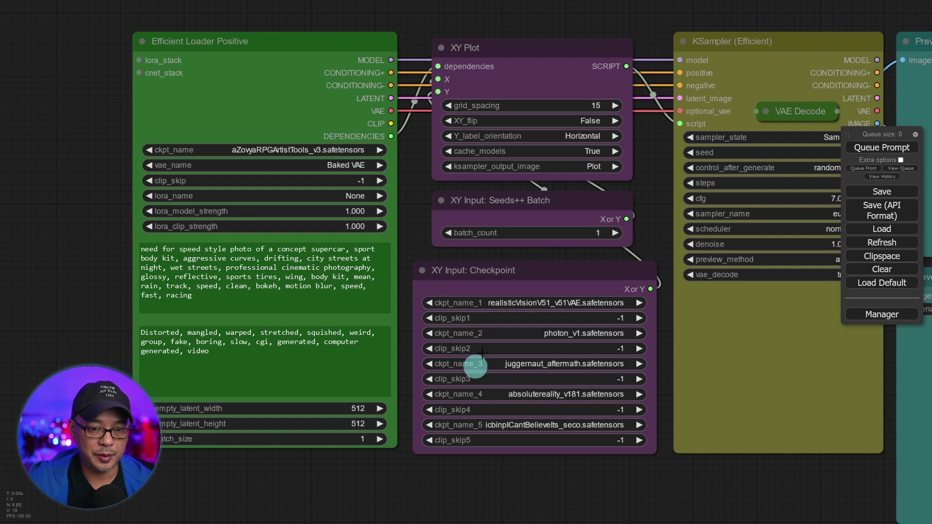
scroll(443, 225, "up", 5)
- Set batch_count on XY Input: Seeds++ Batch to 5
left_click(443, 224)
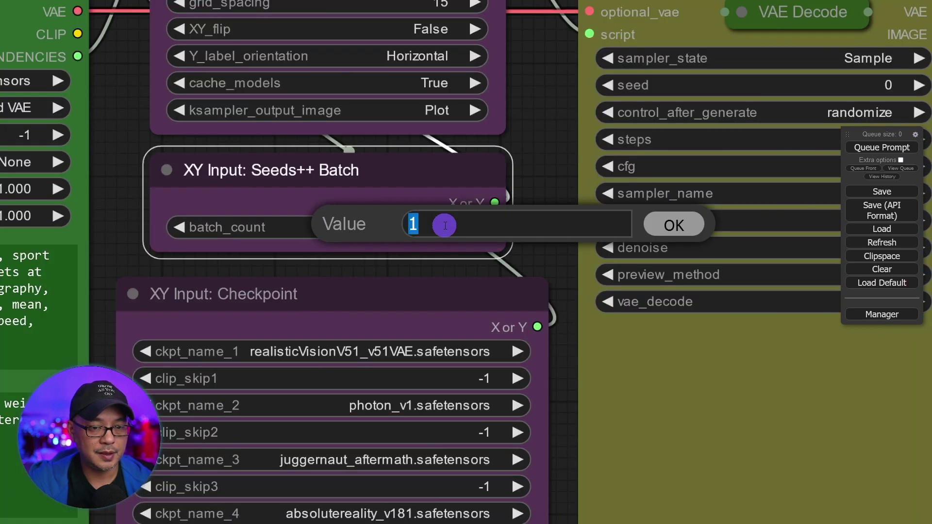
type("5")
key("Return")
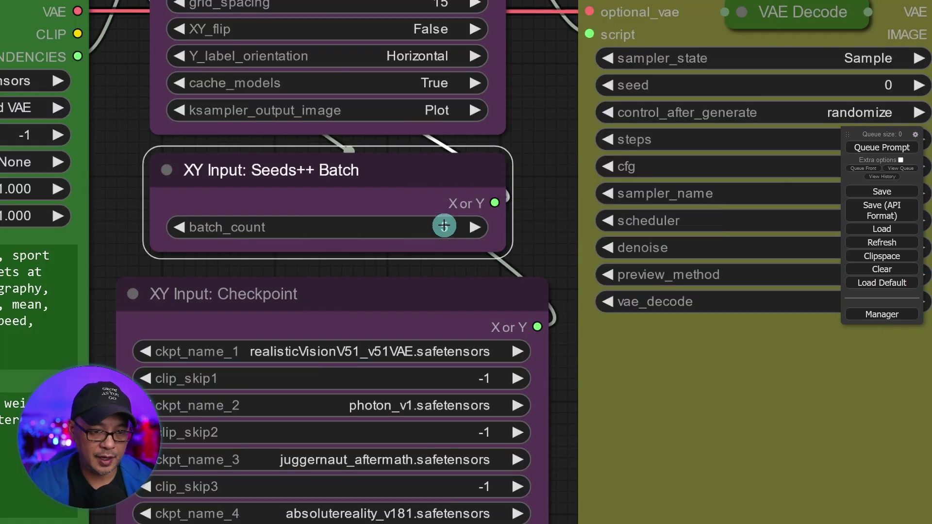
scroll(479, 214, "down", 3)
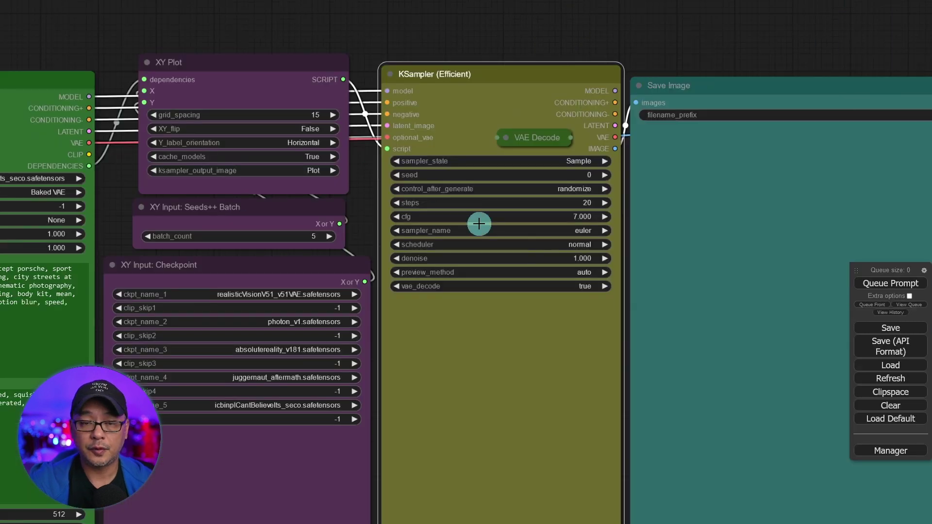
- Set sampler_state to Script and keep control_after_generate at randomize
scroll(480, 224, "up", 6)
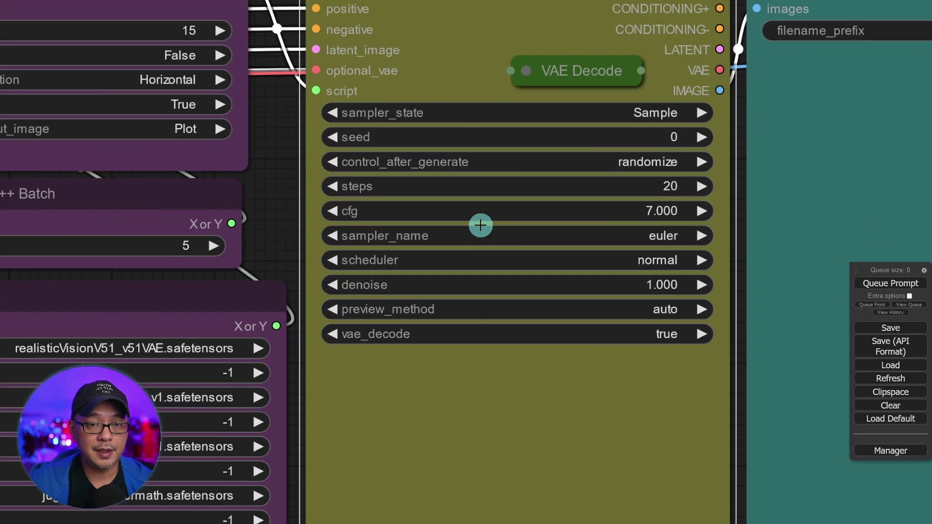
scroll(622, 125, "up", 2)
left_click(639, 109)
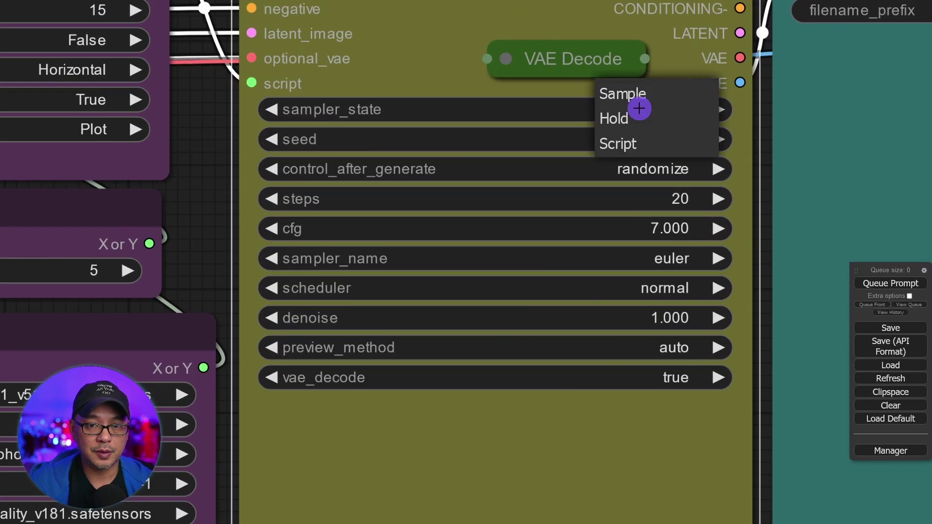
left_click(623, 144)
left_click(638, 170)
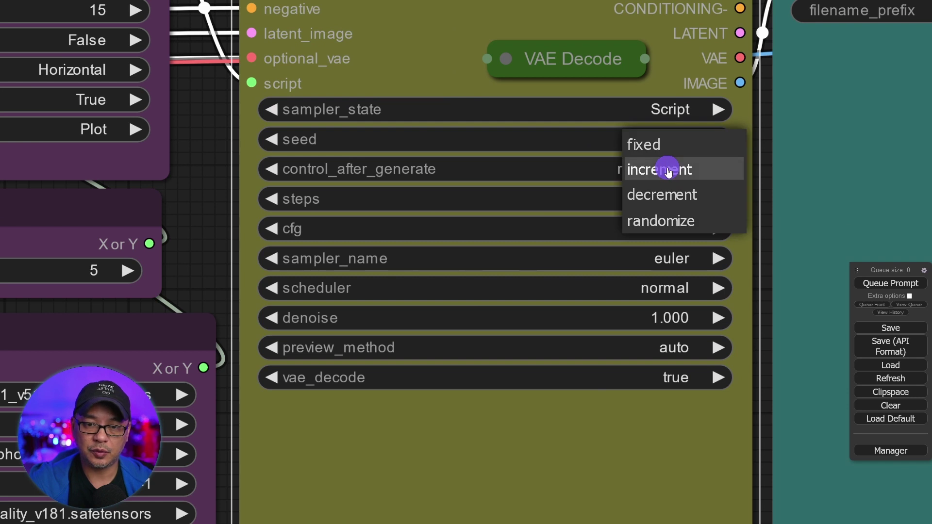
left_click(675, 221)
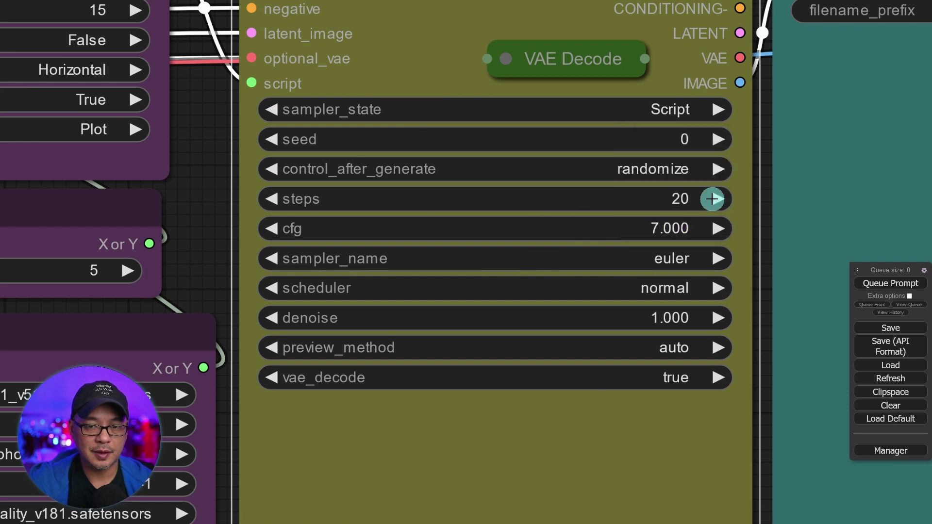
- Set steps to 25, cfg to 6, and sampler_name to euler_ancestral
left_click(692, 199)
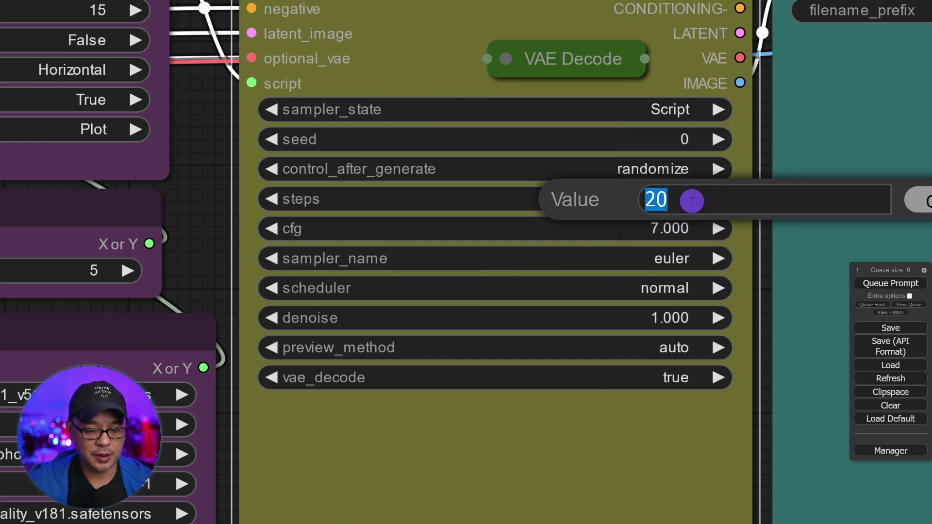
type("25")
key("Return")
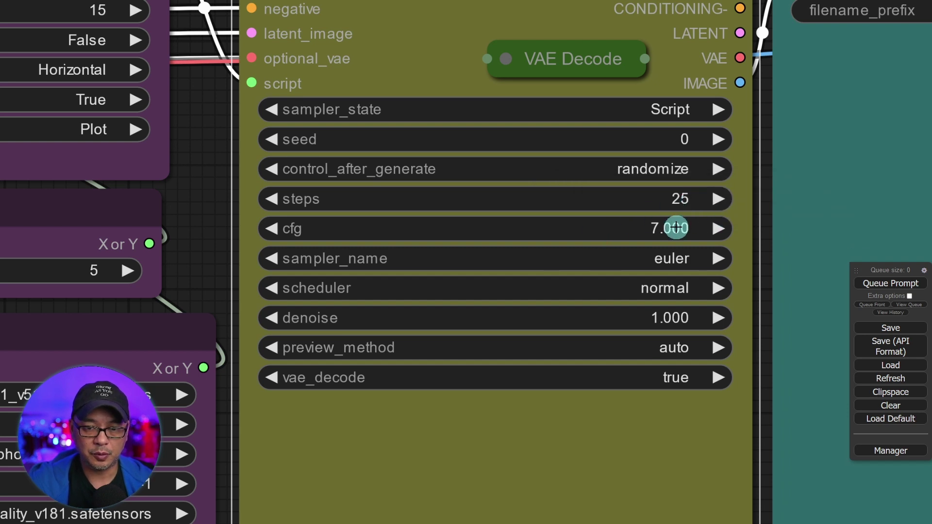
left_click_drag(639, 226, 582, 226)
left_click(630, 227)
type("6")
key("Escape")
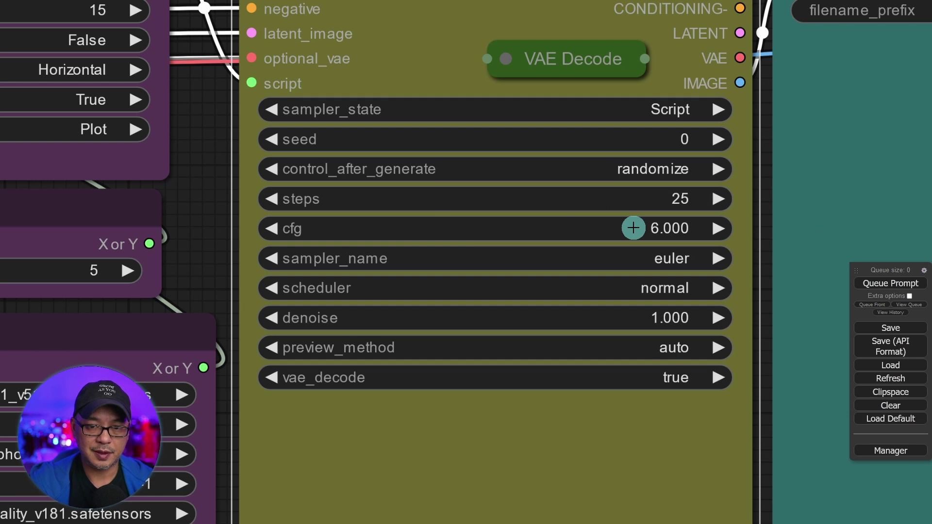
left_click(673, 259)
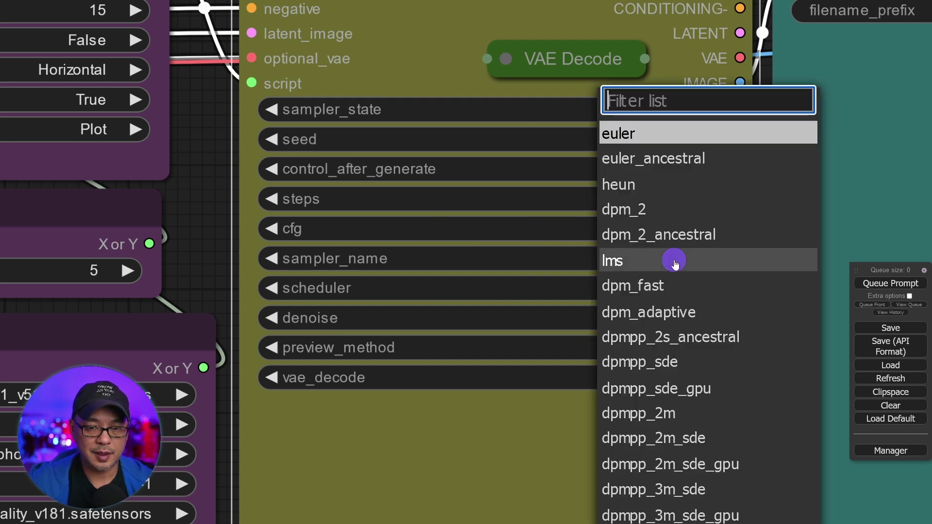
left_click(678, 157)
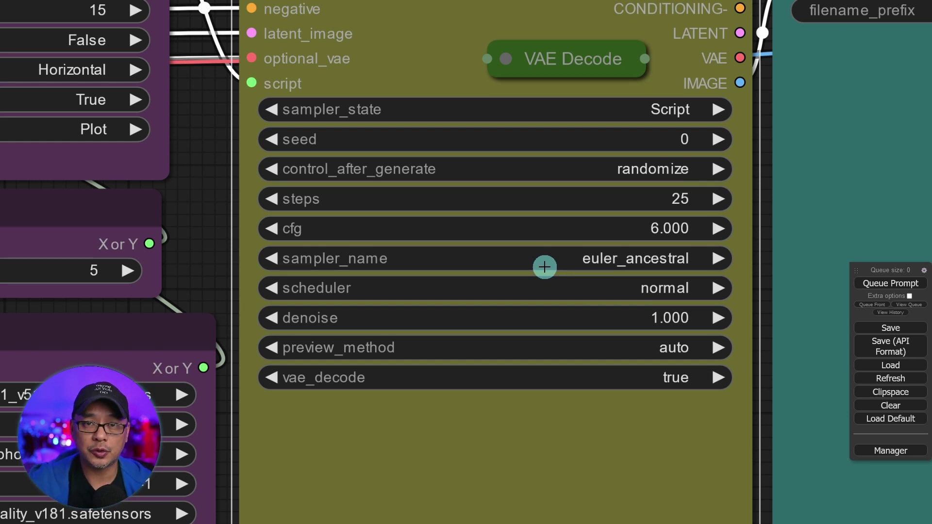
- Set preview_method to latent2rgb and vae_decode to output only
left_click_drag(198, 246, 497, 51)
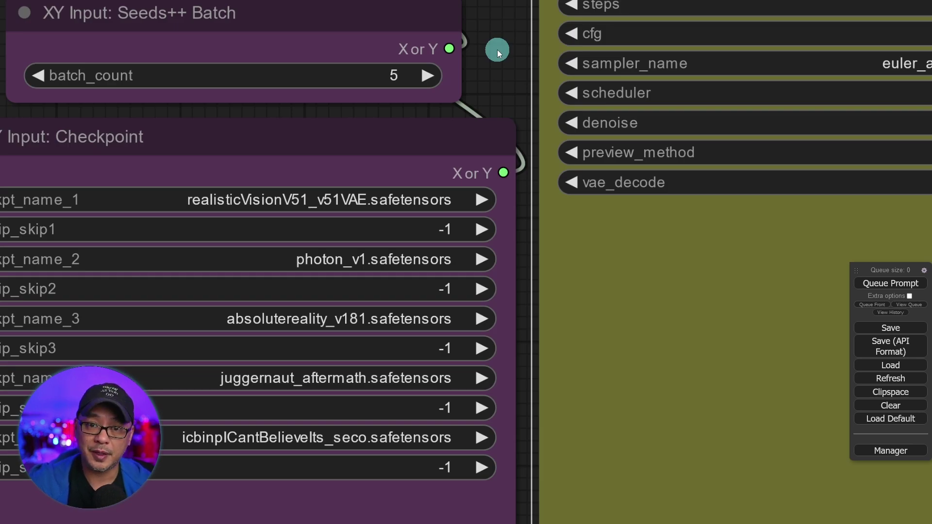
left_click_drag(497, 49, 165, 210)
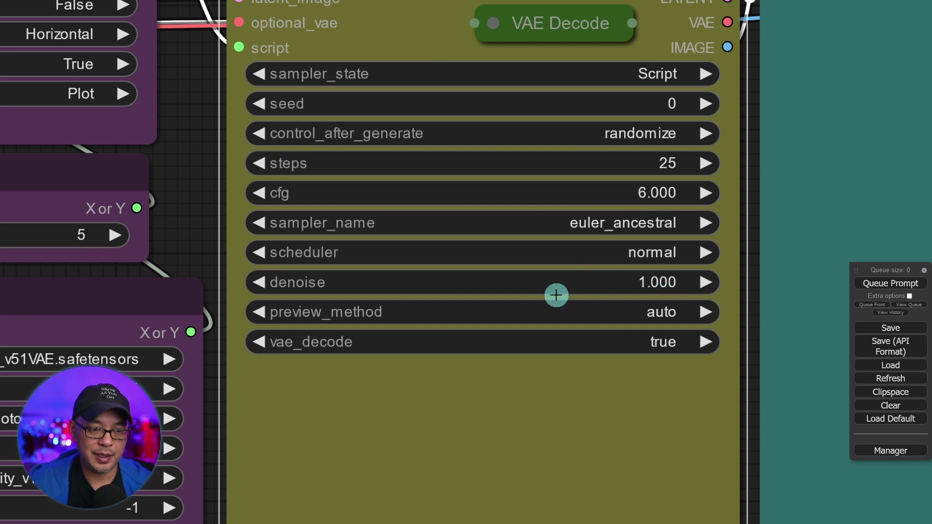
left_click(692, 309)
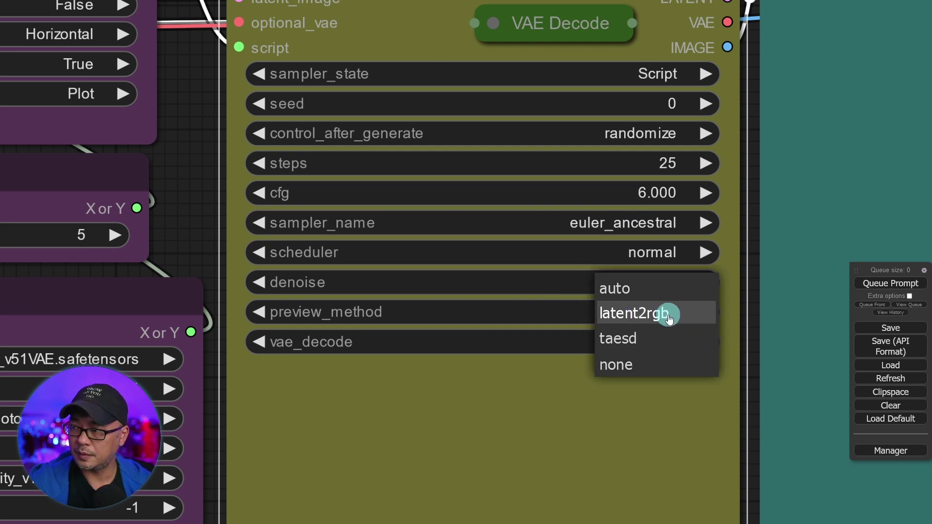
left_click(668, 318)
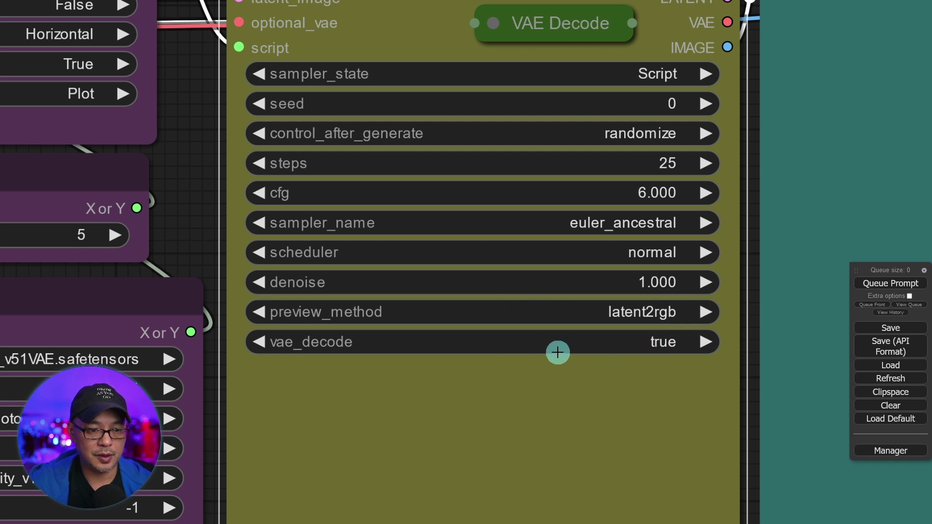
left_click(611, 342)
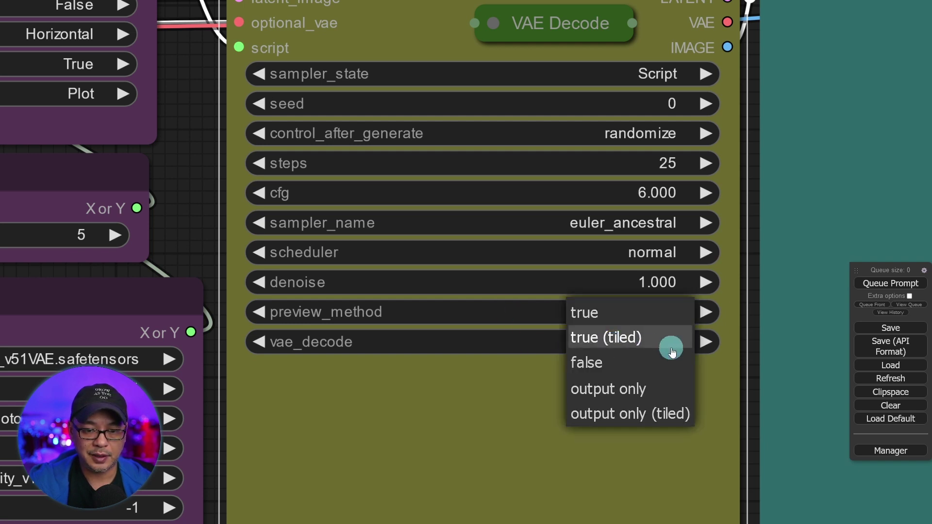
left_click(636, 389)
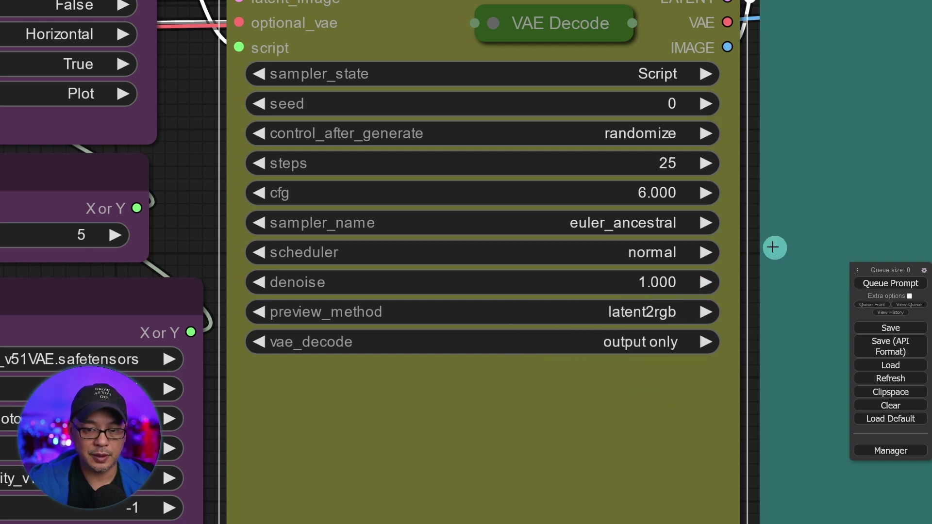
- Queue the workflow with Ctrl+Enter and follow generation progress in the terminal
scroll(776, 262, "down", 10)
key("ctrl+Return")
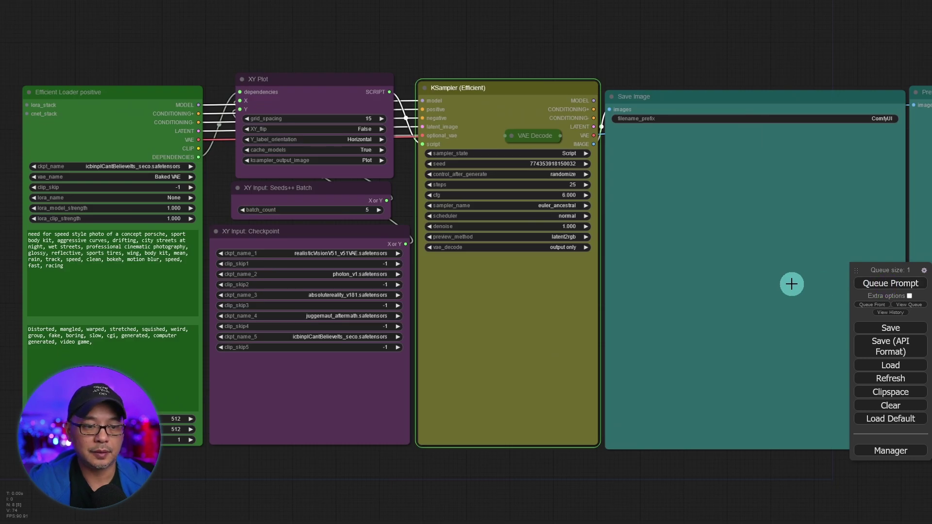
key("alt+Tab")
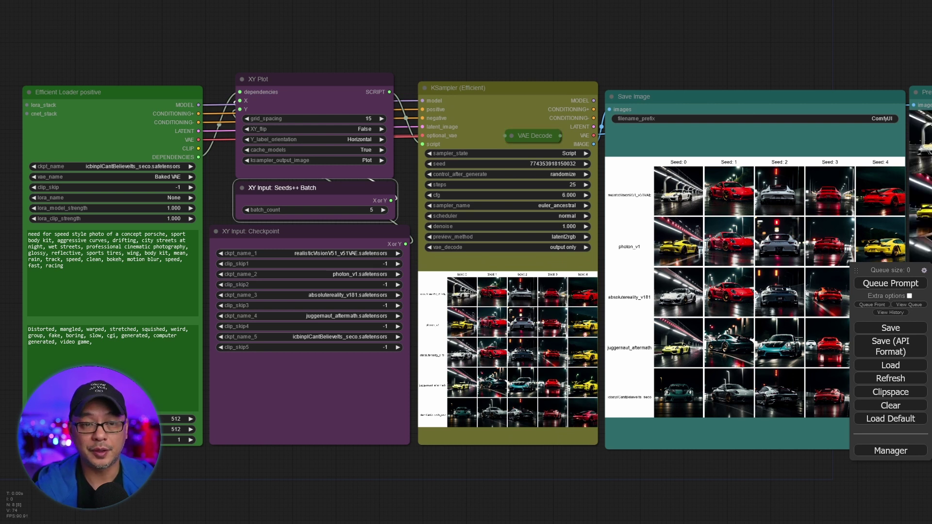
- Open the rendered grid from the Save Image node full-size in a new tab
left_click_drag(754, 50, 392, 34)
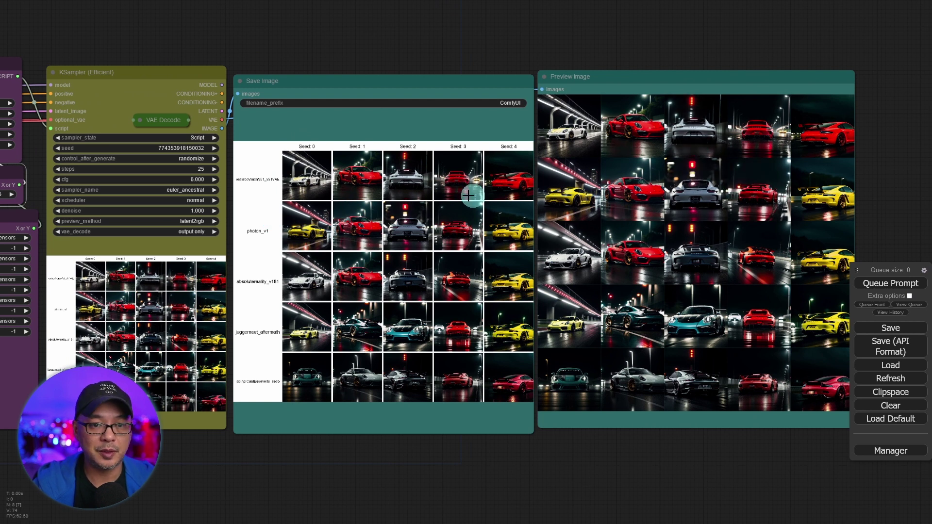
right_click(404, 191)
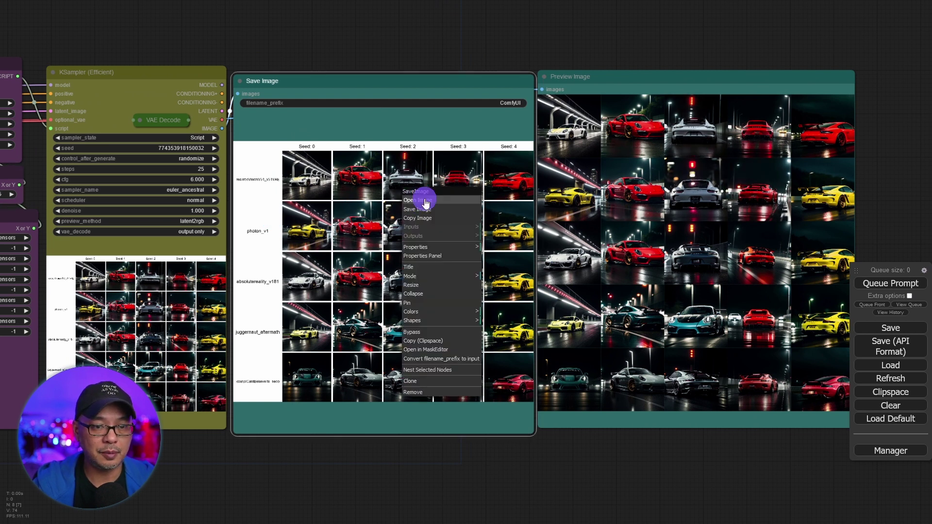
left_click(418, 200)
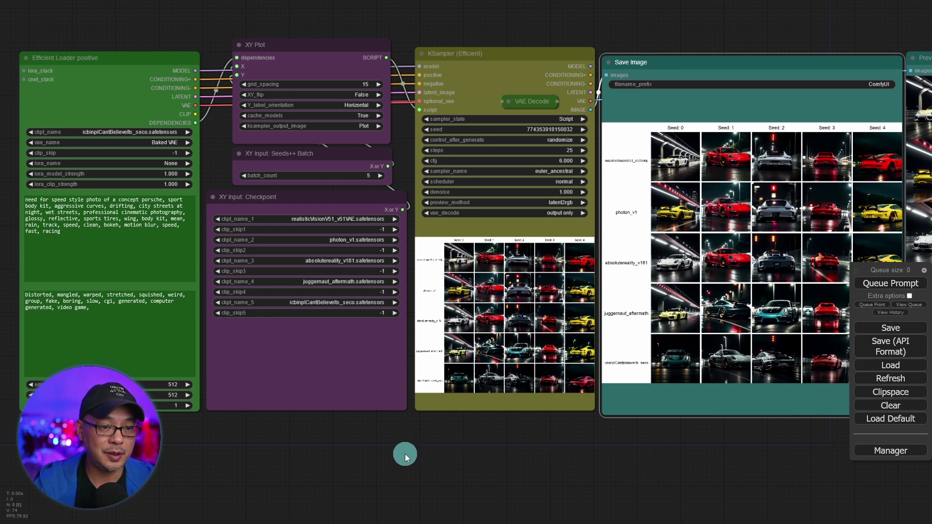
- Delete the XY Input: Checkpoint node
scroll(403, 453, "up", 3)
left_click_drag(377, 429, 482, 391)
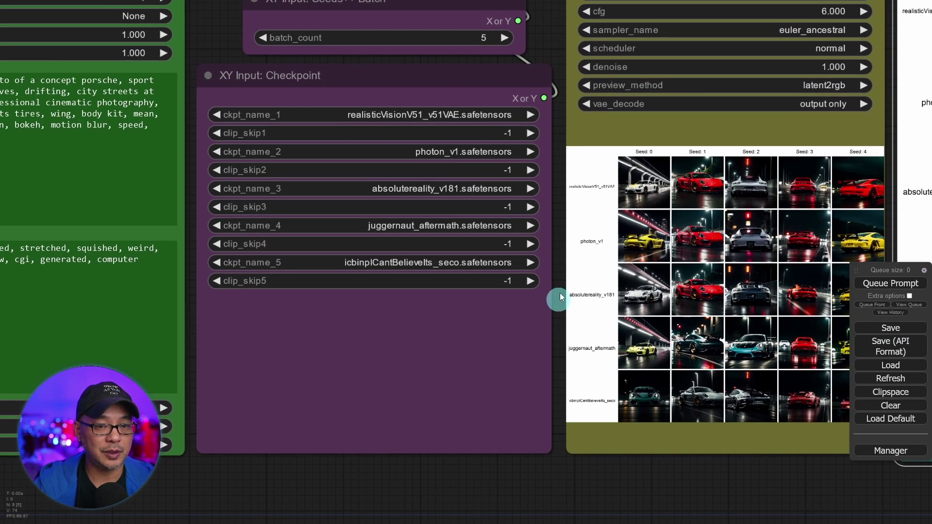
left_click_drag(561, 60, 576, 117)
left_click(463, 134)
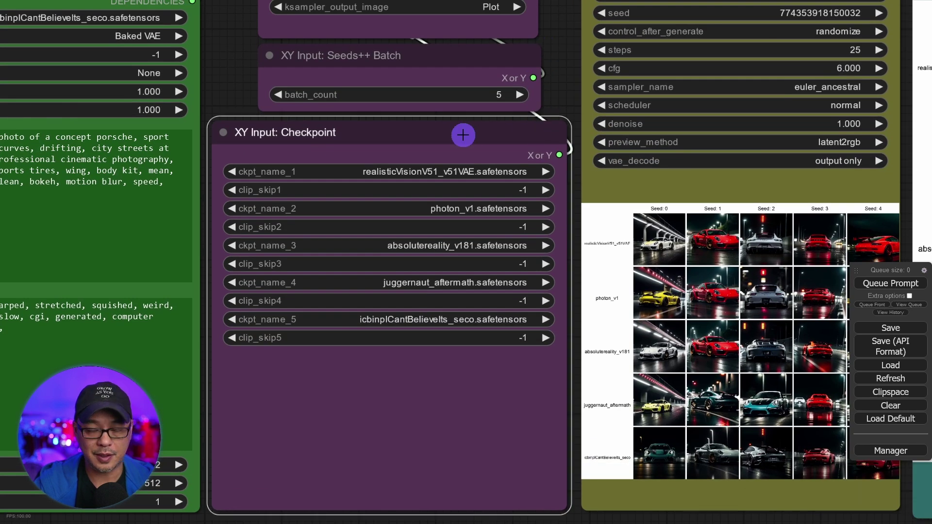
key("Delete")
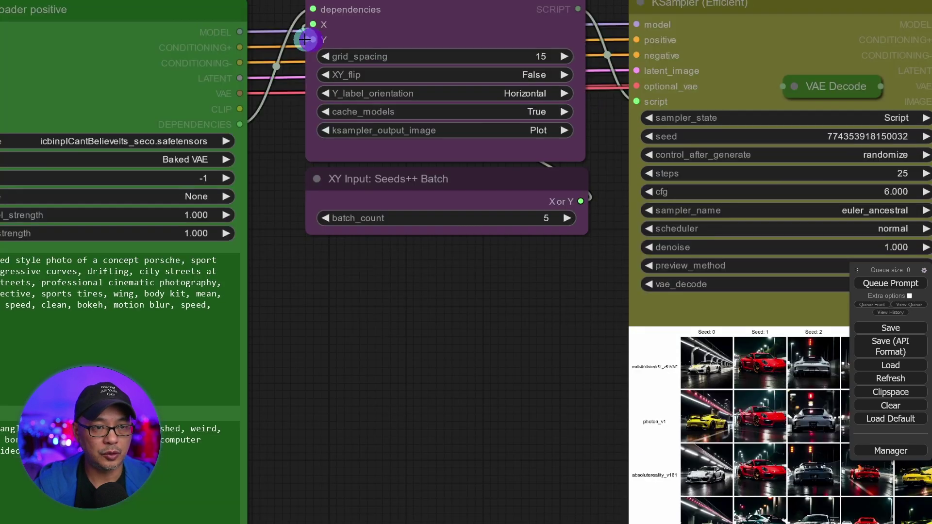
- Add an XY Input: Sampler node from Efficiency Nodes > XY Plot on the plot's Y input
left_click_drag(312, 39, 457, 295)
left_click(477, 294)
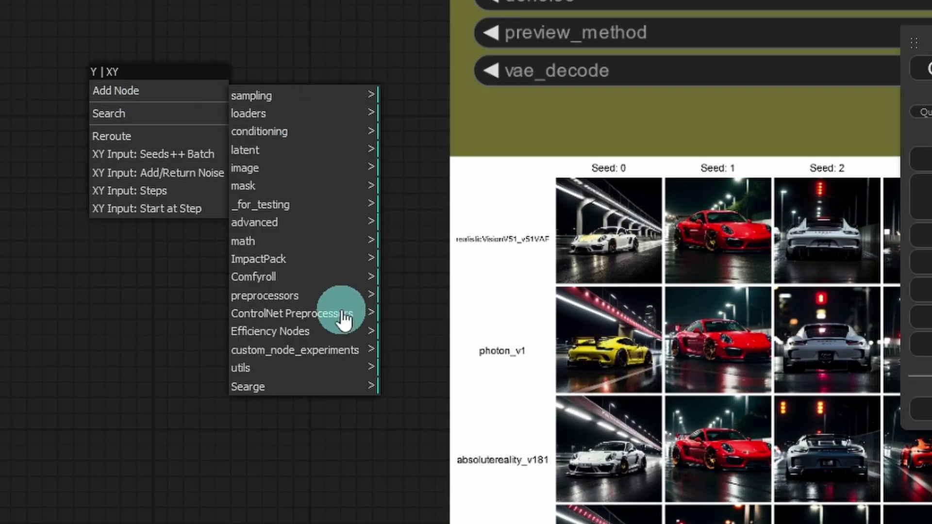
left_click(251, 337)
left_click(420, 152)
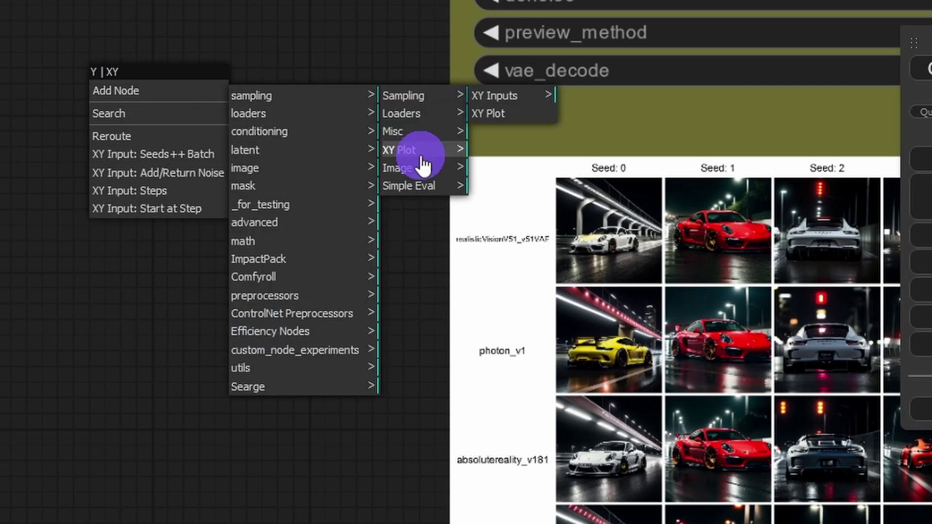
left_click(486, 96)
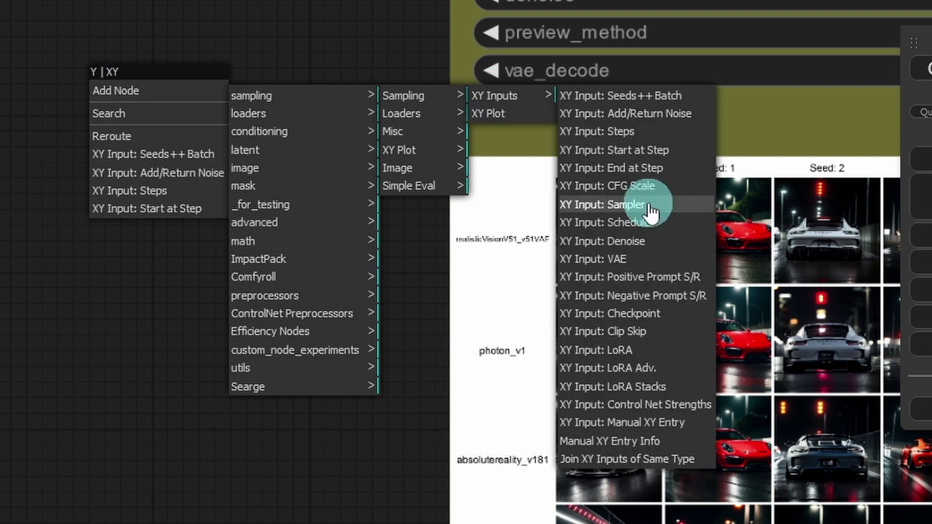
left_click(650, 204)
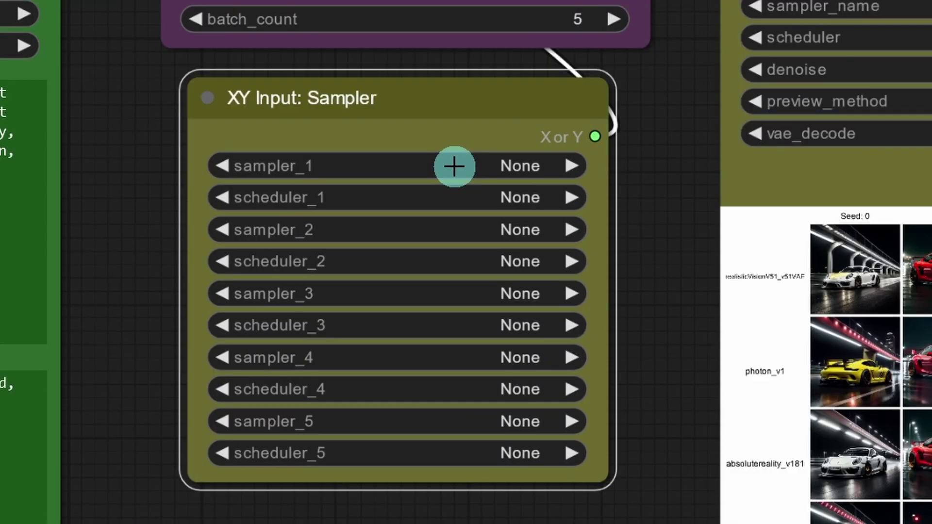
- Set sampler_1 to euler and sampler_2 to dpm_2
left_click(454, 166)
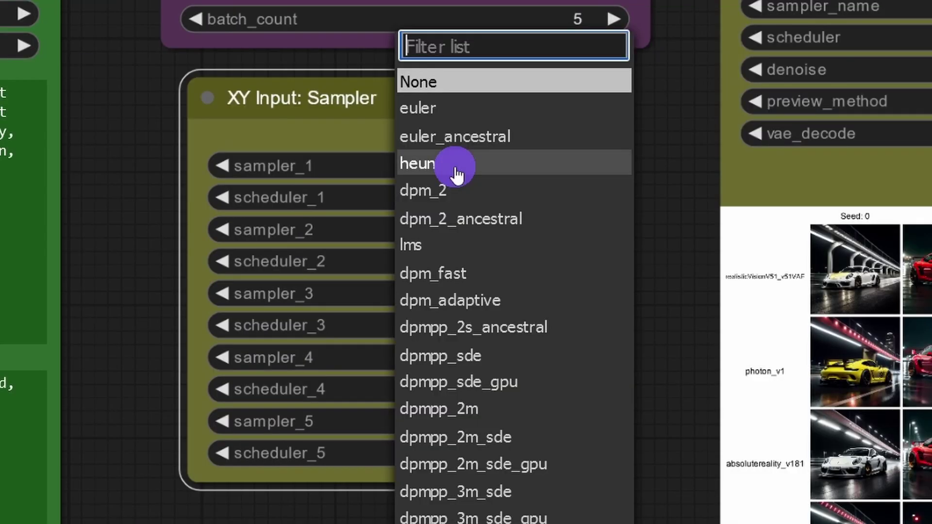
left_click(507, 110)
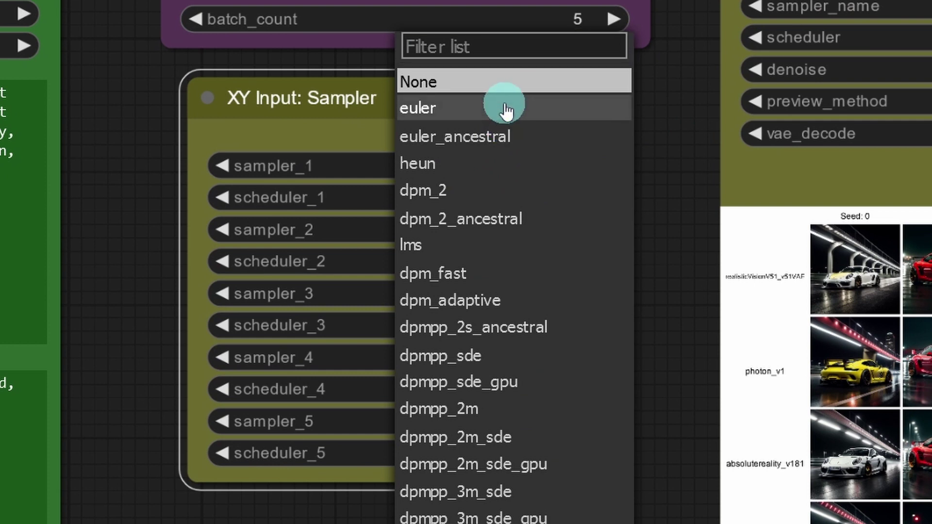
left_click(476, 183)
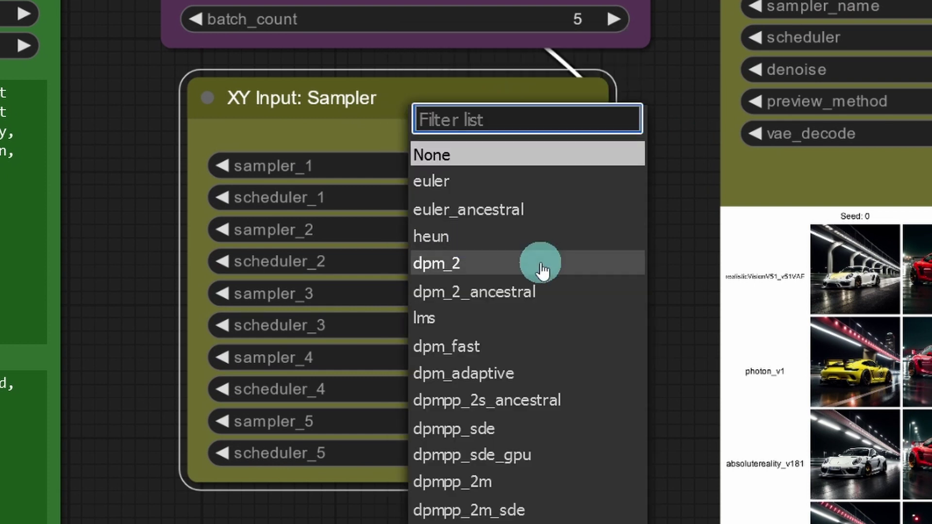
left_click(541, 263)
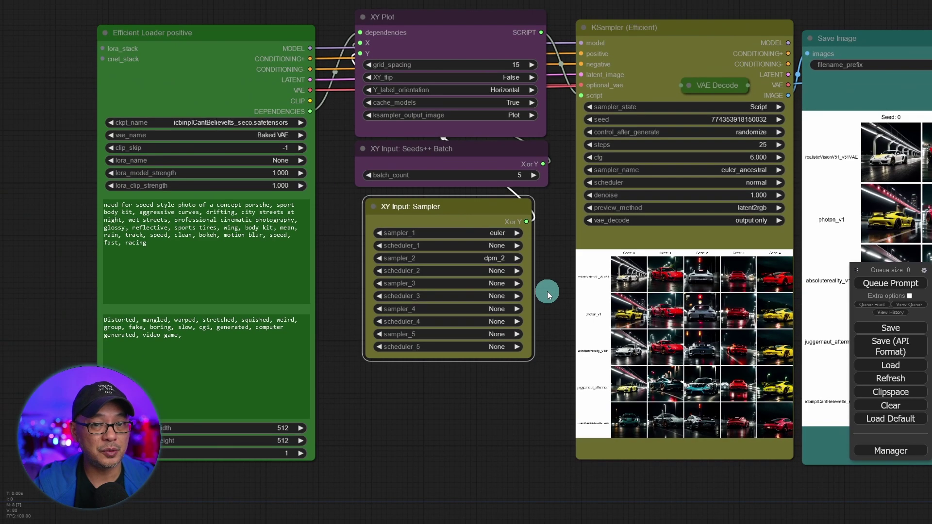
scroll(547, 295, "down", 1)
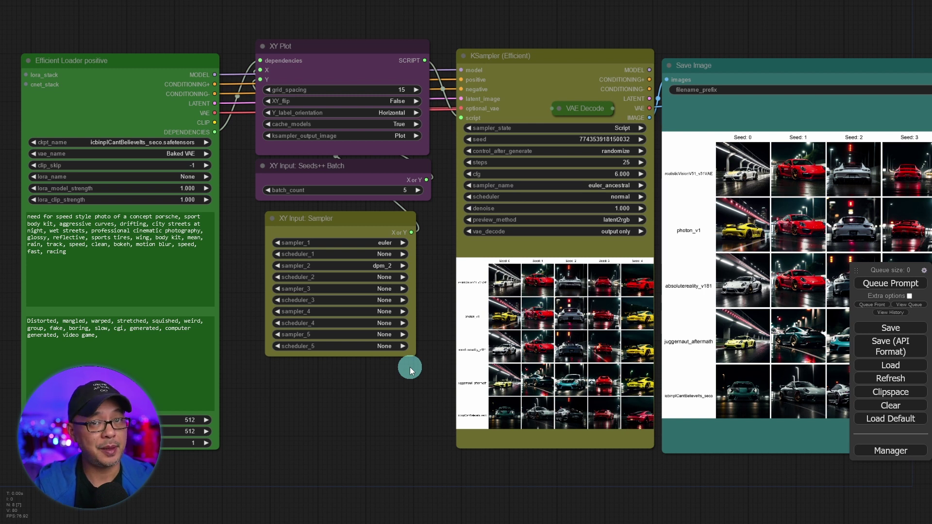
- Delete the Seeds++ Batch and Sampler XY input nodes
scroll(365, 270, "up", 6)
left_click(414, 86)
key("Delete")
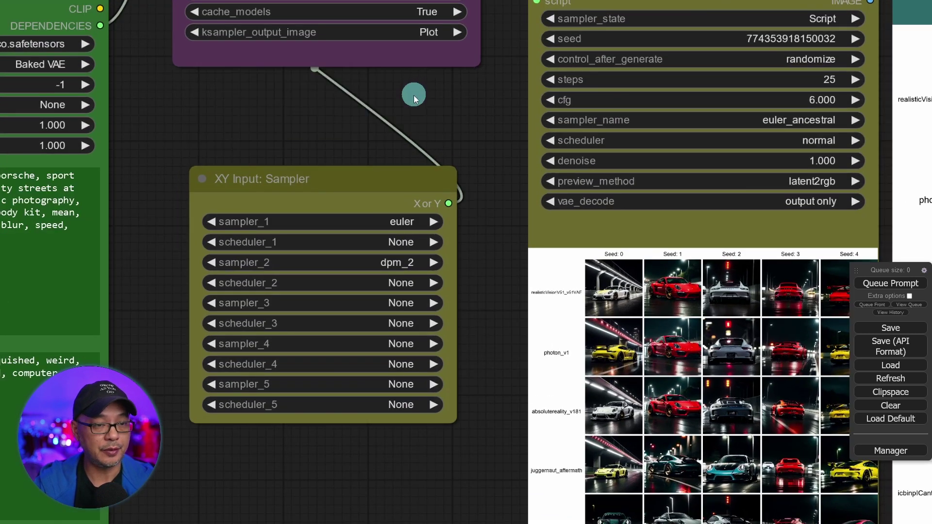
left_click(375, 172)
key("Delete")
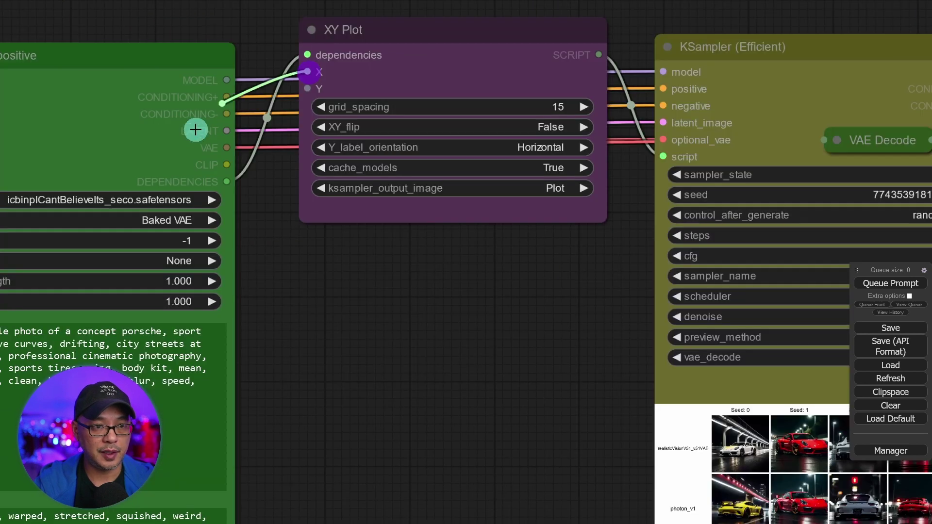
- Add an XY Input: Steps node on the plot's X input
left_click_drag(307, 71, 424, 297)
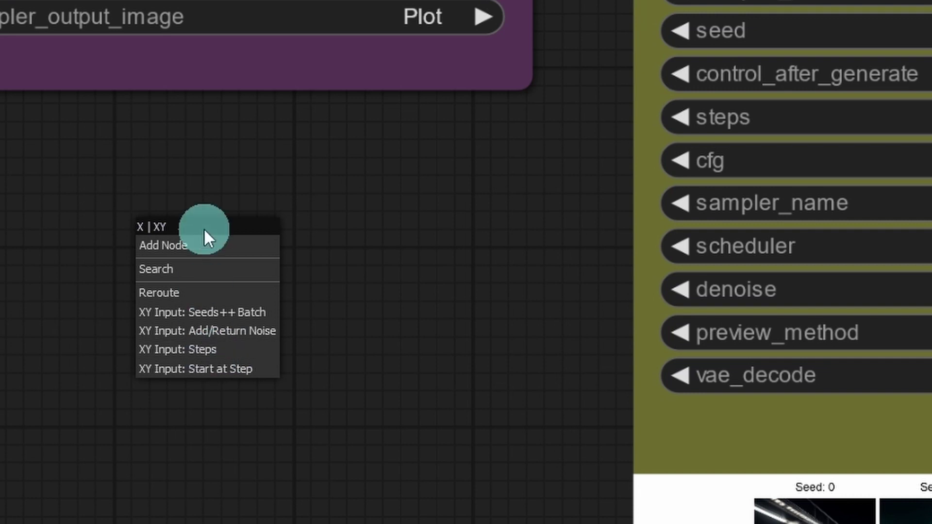
left_click(226, 358)
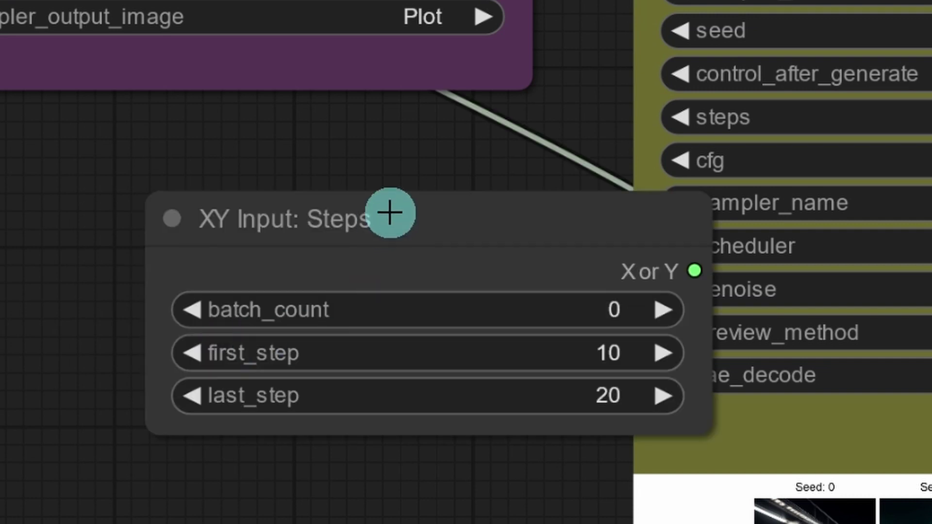
left_click_drag(390, 212, 214, 160)
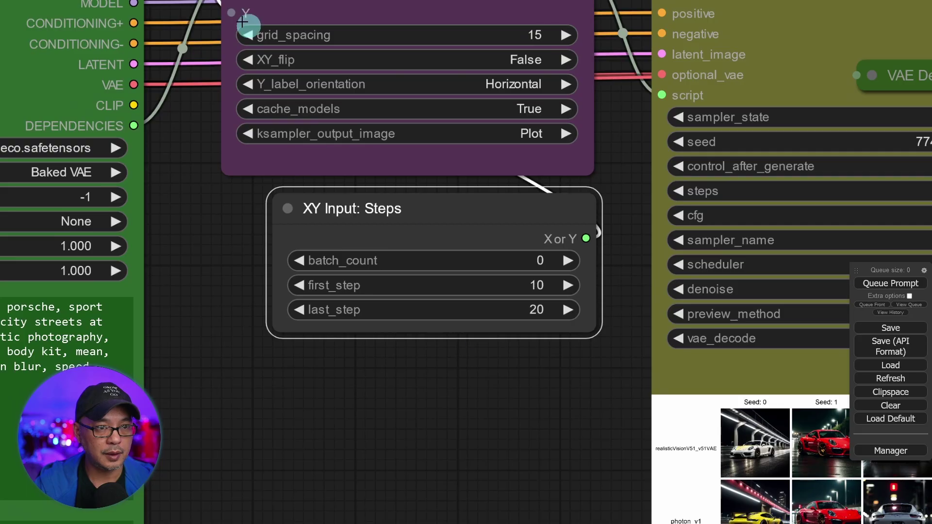
- Add an XY Input: CFG Scale node on the Y input, placed below the Steps node
left_click_drag(243, 22, 343, 371)
left_click(374, 372)
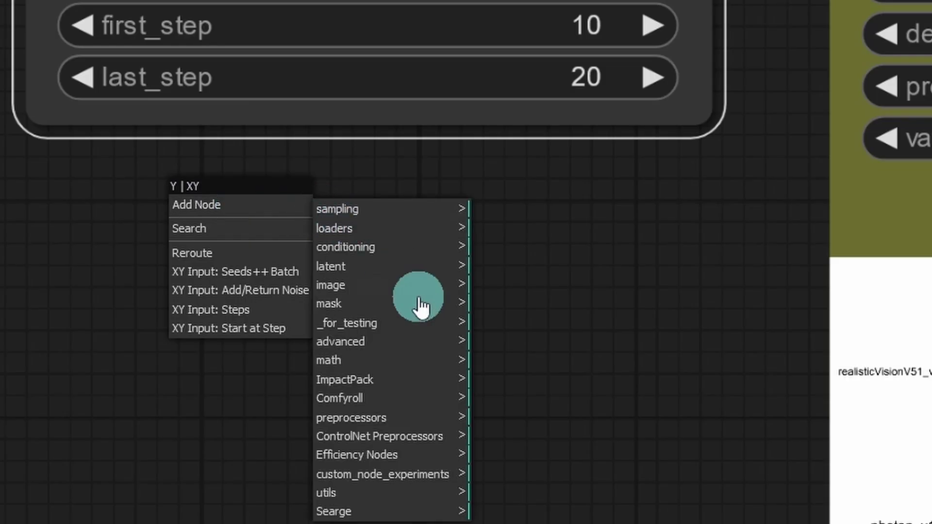
left_click(388, 459)
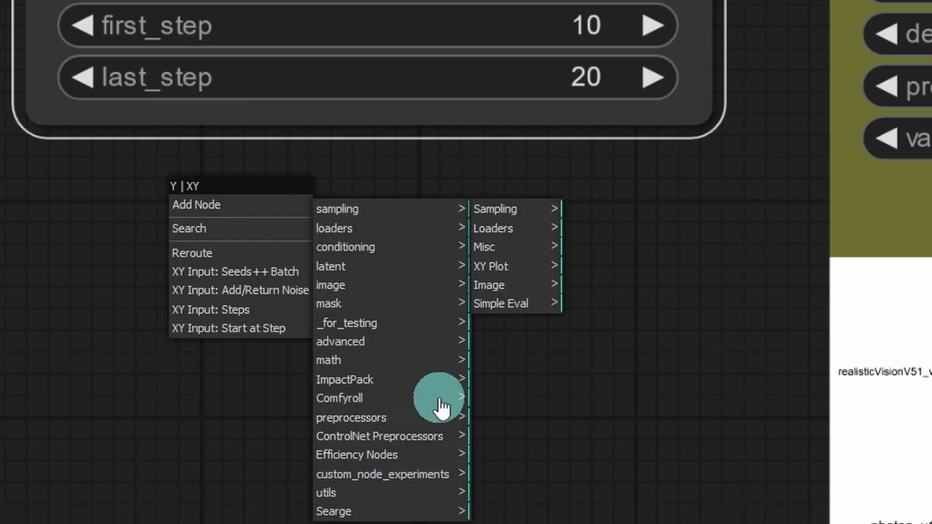
left_click(516, 274)
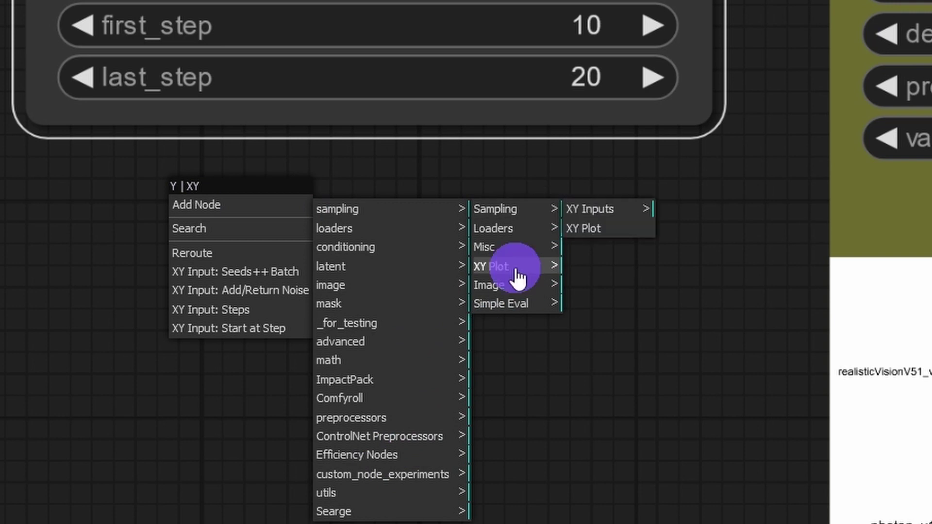
left_click(613, 220)
left_click(751, 226)
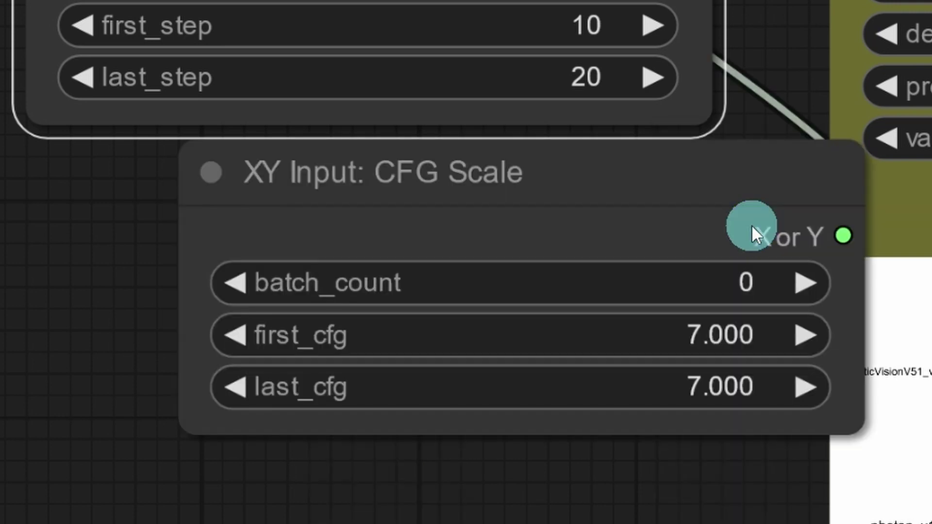
left_click_drag(693, 167, 530, 189)
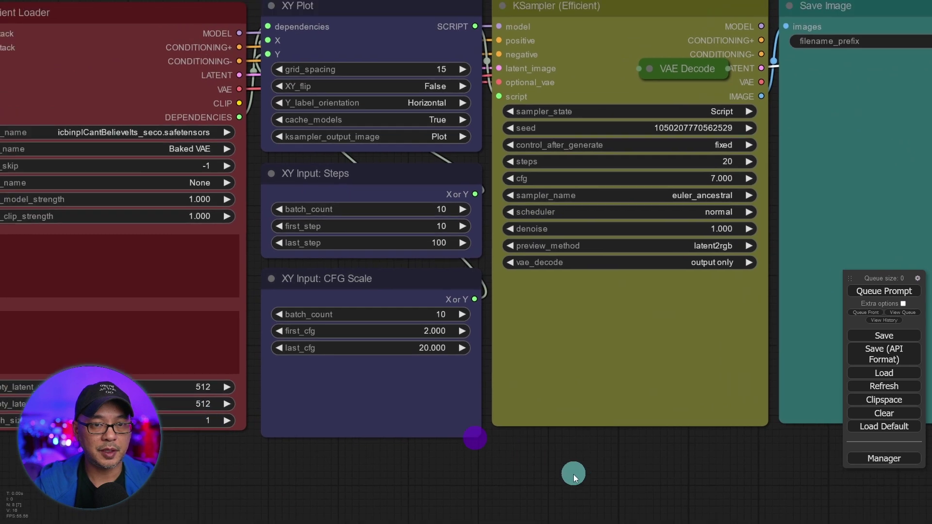
left_click_drag(573, 474, 645, 488)
scroll(643, 485, "up", 2)
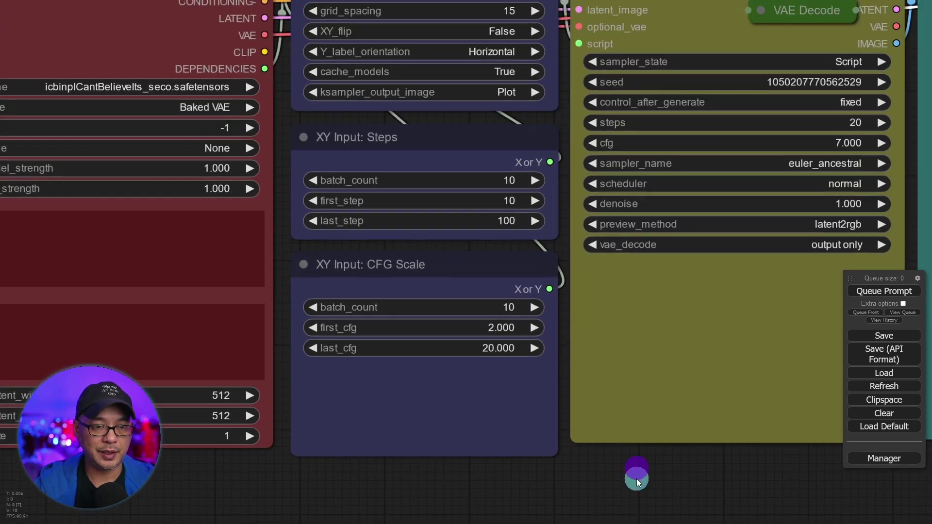
scroll(591, 368, "up", 4)
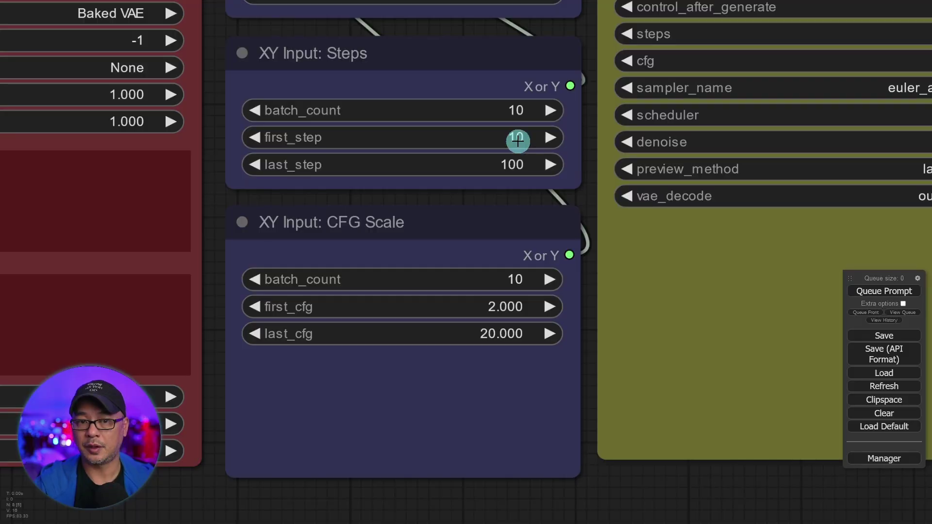
- Set the Steps input to last_step 50 with batch_count 5
left_click(528, 138)
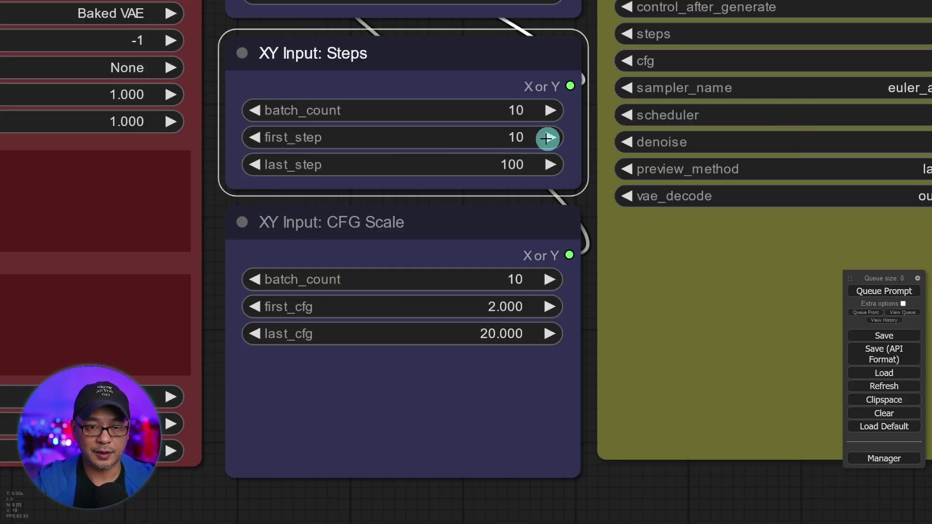
left_click(525, 164)
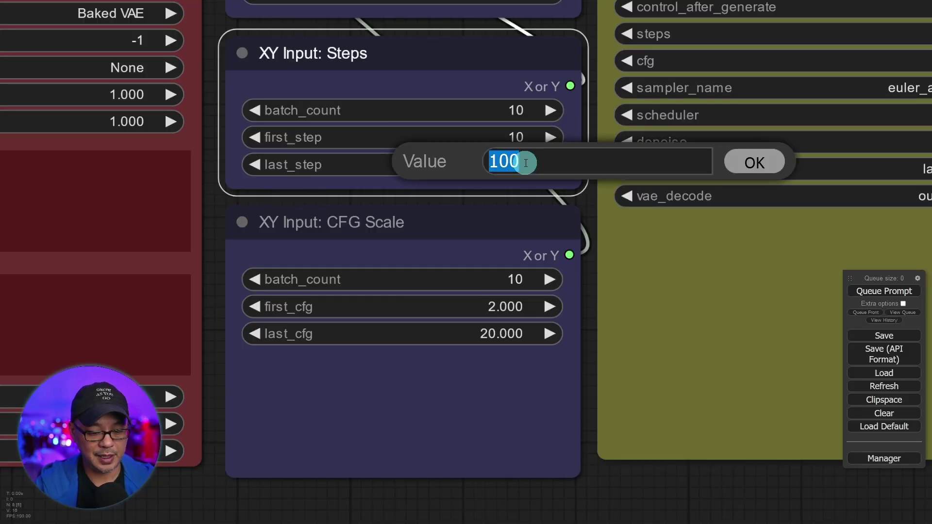
type("50")
key("Return")
left_click(546, 114)
type("5")
key("Return")
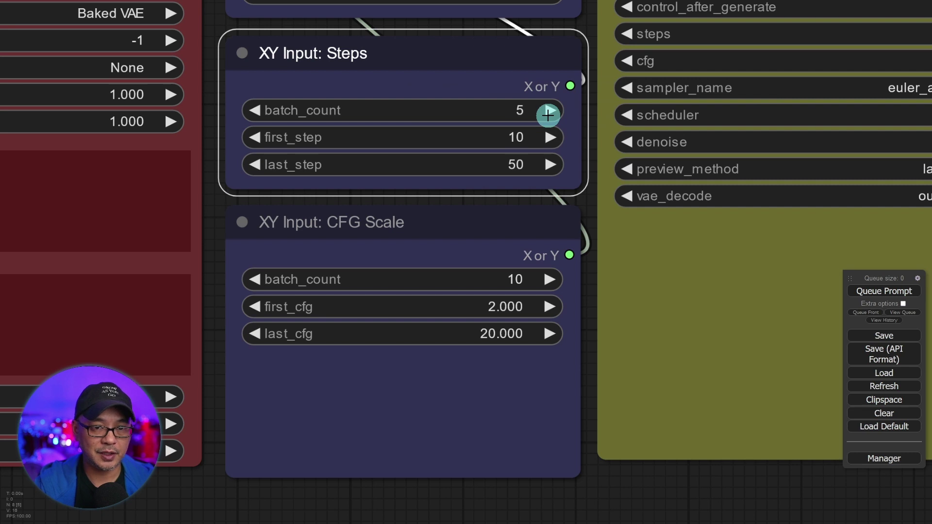
- Set the CFG Scale input to batch_count 5, first_cfg 3, and last_cfg 15
left_click(524, 277)
type("5")
key("Return")
left_click(514, 303)
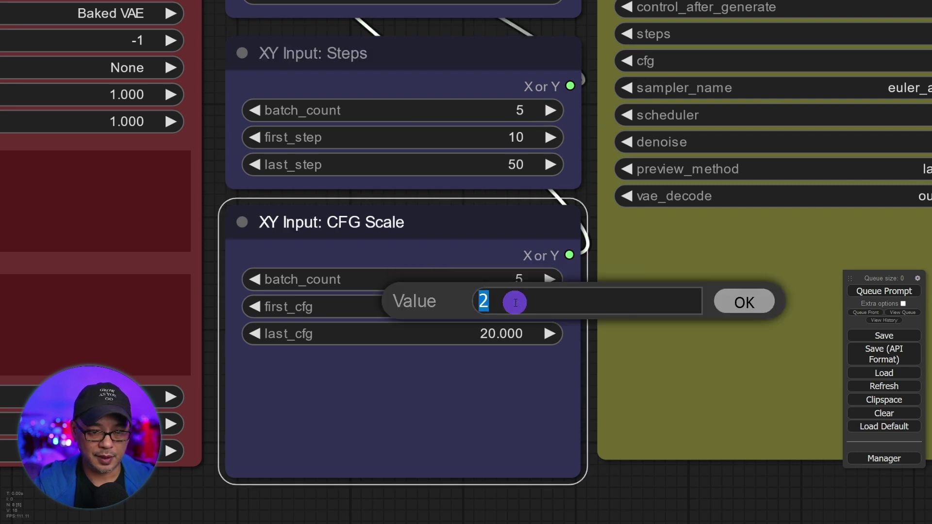
type("3")
key("Return")
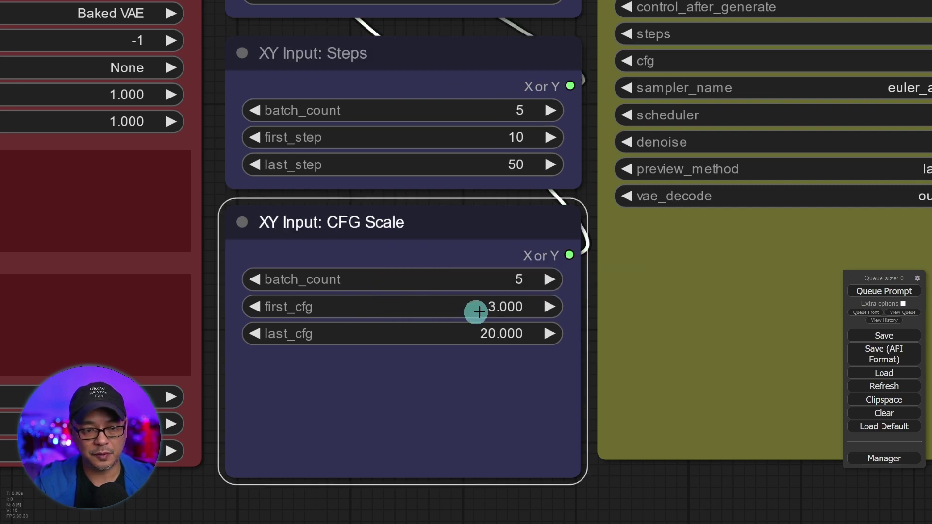
left_click(514, 333)
type("15")
key("Return")
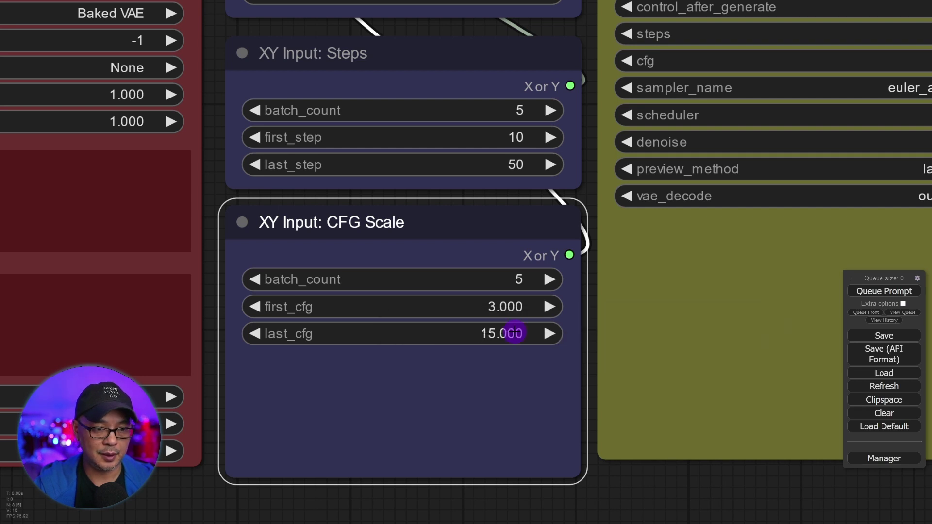
left_click(515, 333)
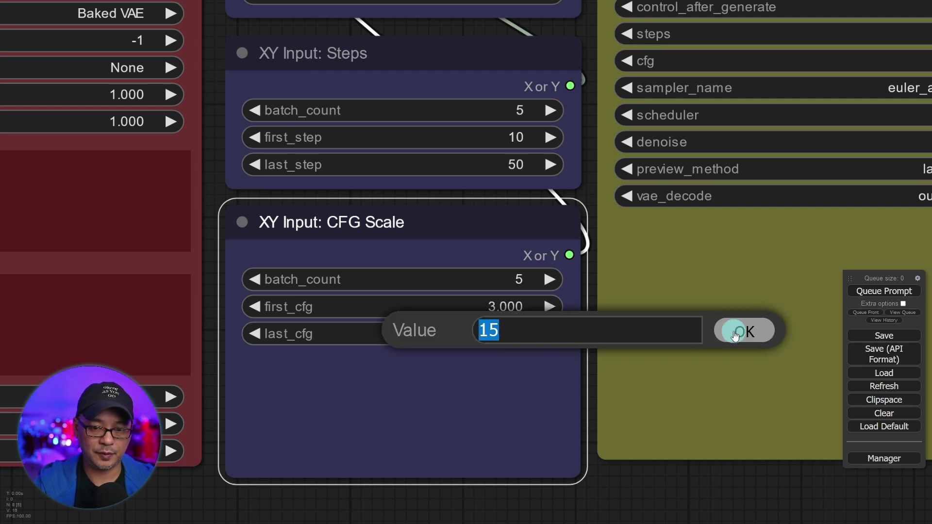
left_click(732, 331)
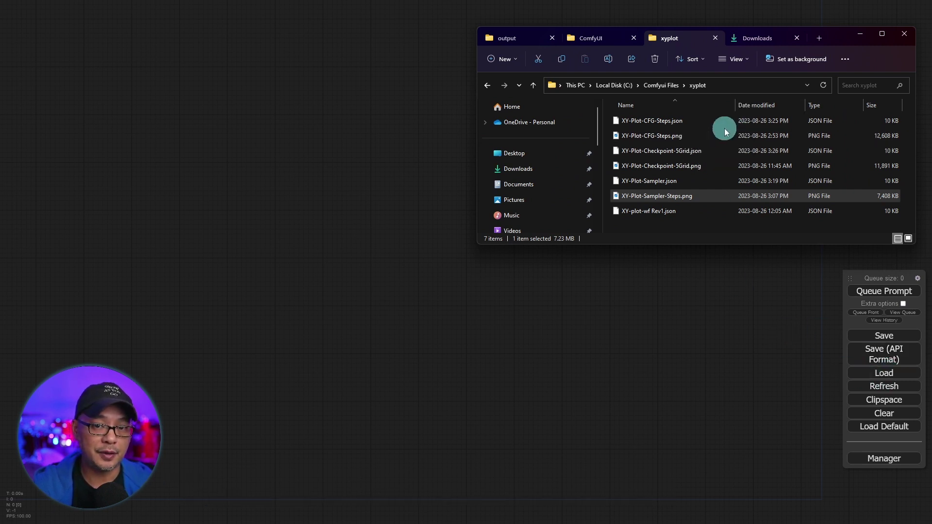
- Drag XY-Plot-CFG-Steps.png, then XY-Plot-Checkpoint-5Grid.json from Explorer onto the ComfyUI canvas
left_click(675, 138)
left_click_drag(675, 138, 187, 161)
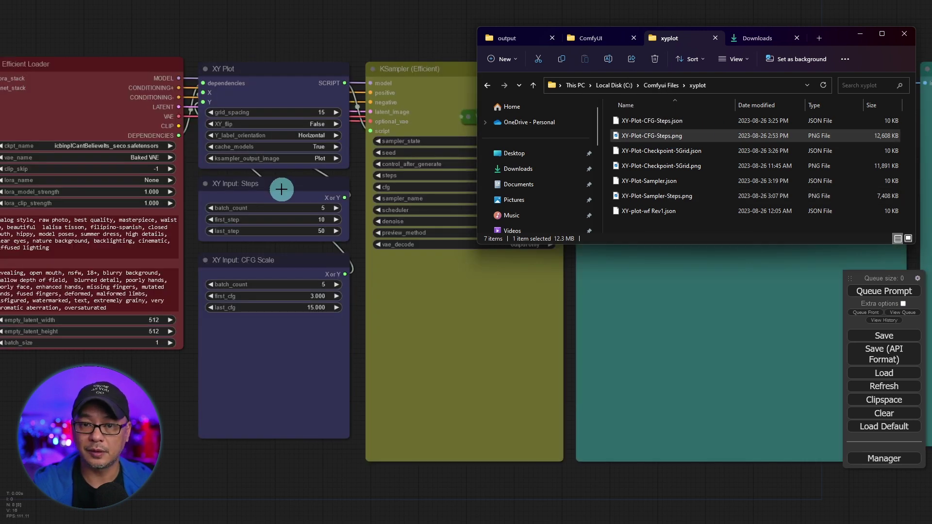
left_click_drag(684, 150, 258, 42)
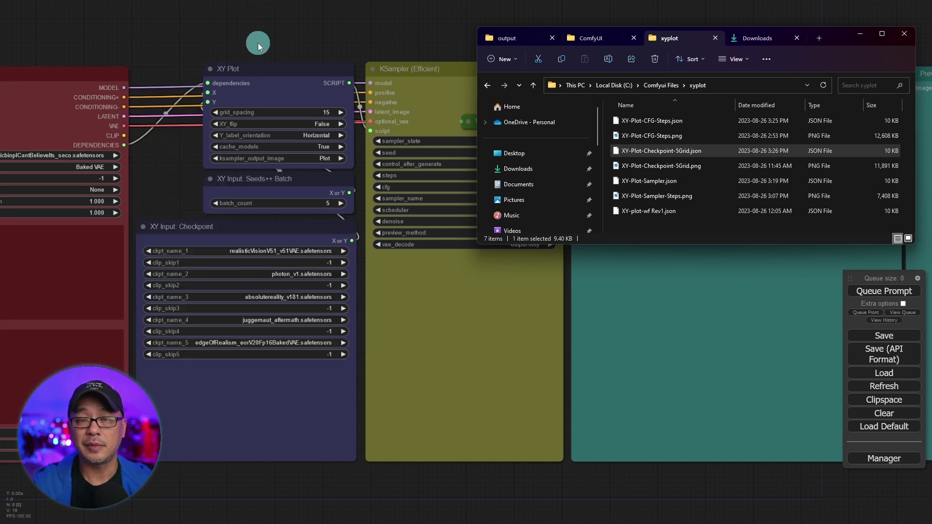
left_click(521, 75)
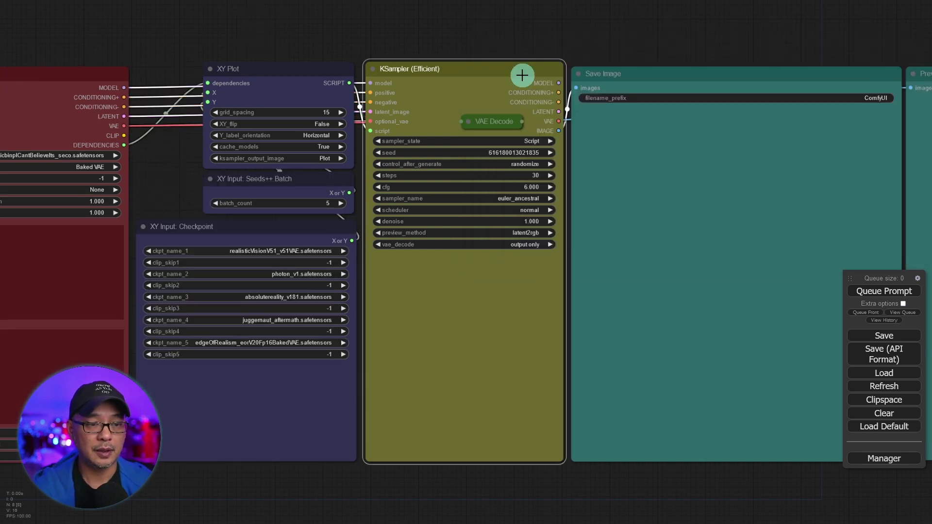